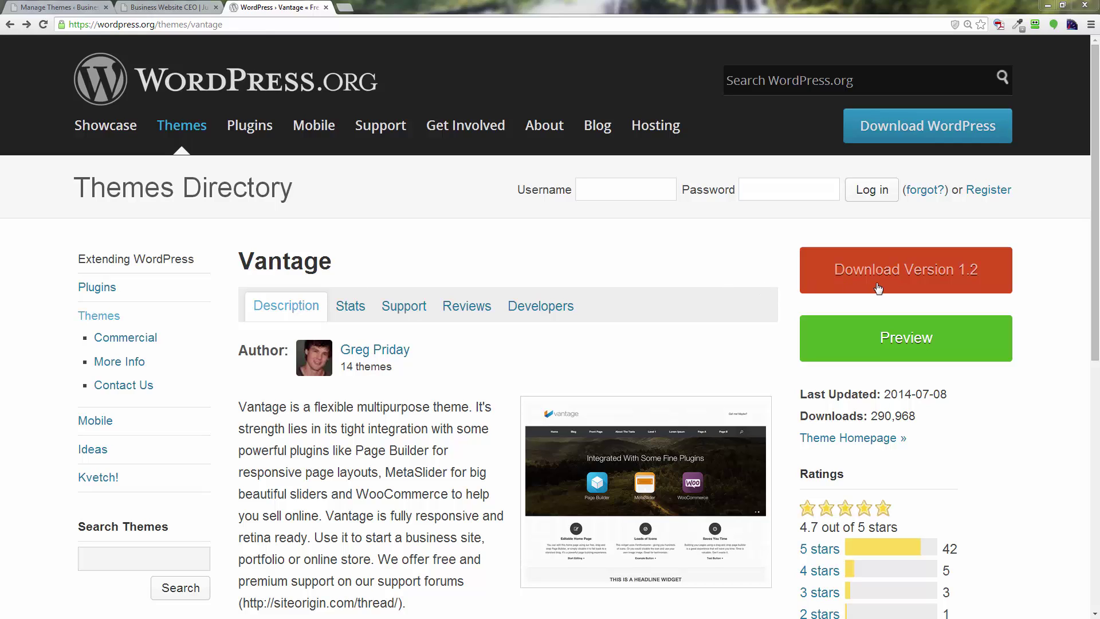
Step: Download vantage.1.2.zip and save it into a new 'themes' folder inside Desktop/demo
{"action": "left_click", "coordinate": [836, 283]}
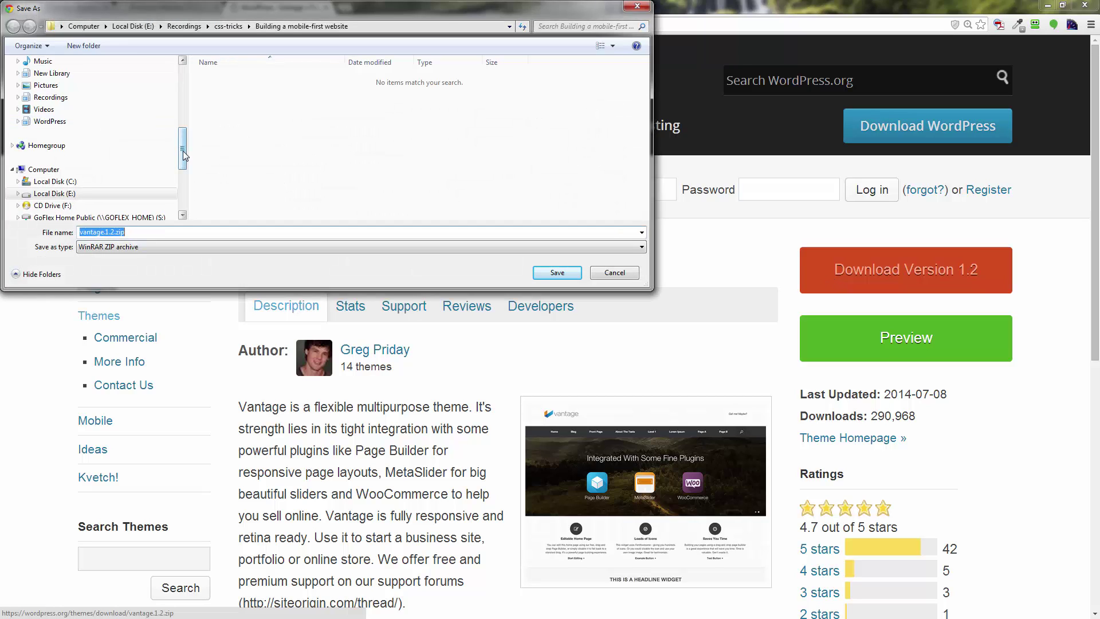
{"action": "left_click_drag", "start_coordinate": [185, 157], "coordinate": [185, 73]}
{"action": "left_click", "coordinate": [46, 92]}
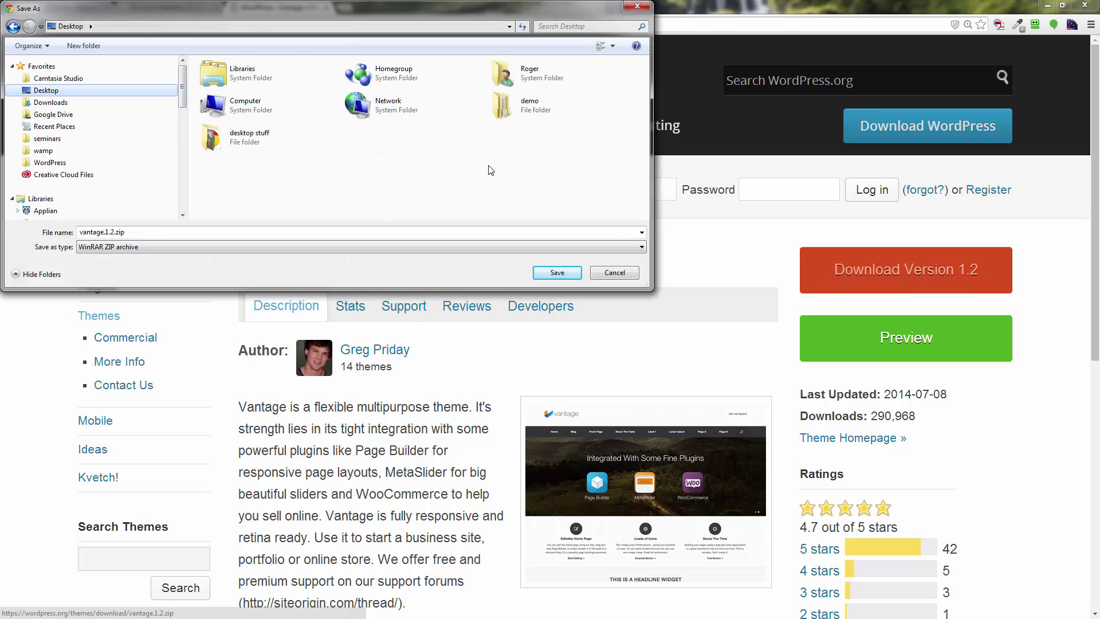
{"action": "double_click", "coordinate": [522, 115]}
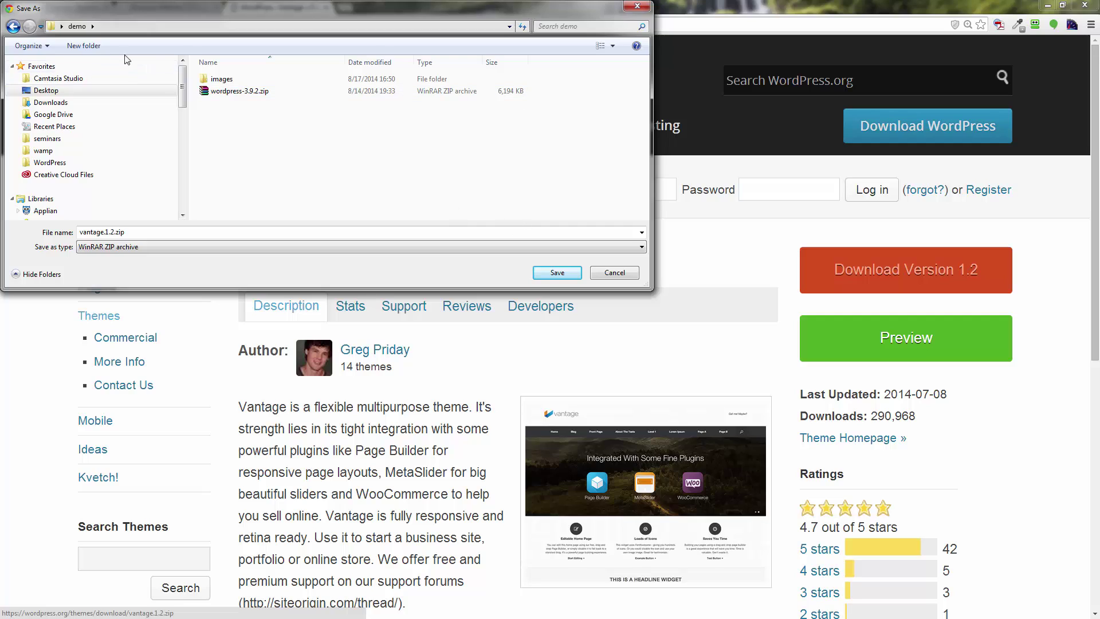
{"action": "left_click", "coordinate": [84, 46]}
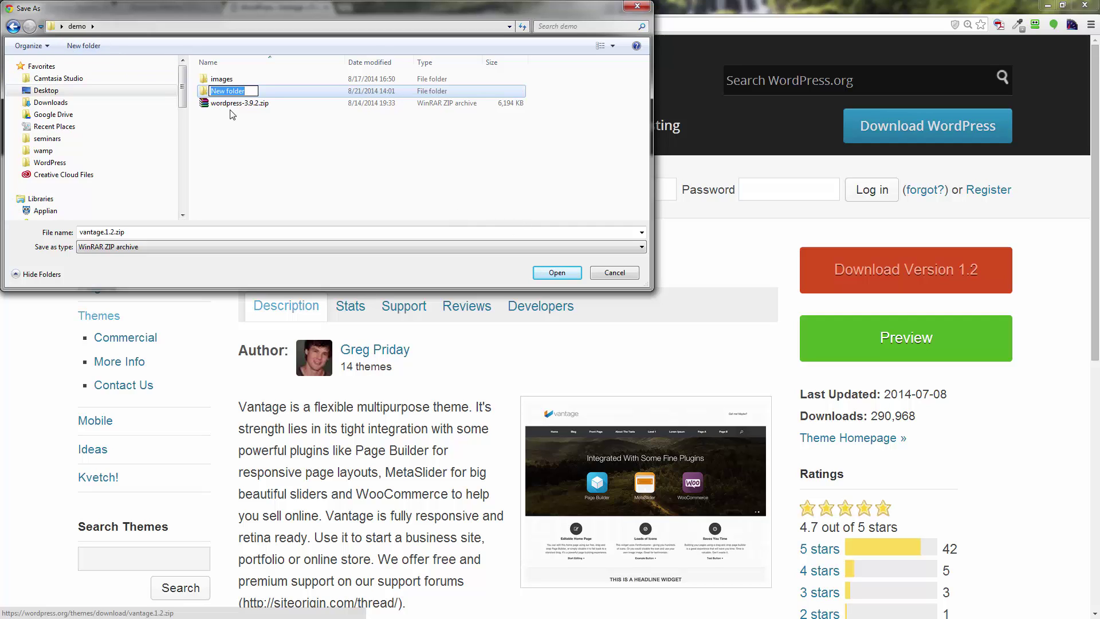
{"action": "type", "text": "themes"}
{"action": "key", "text": "Return"}
{"action": "key", "text": "Return"}
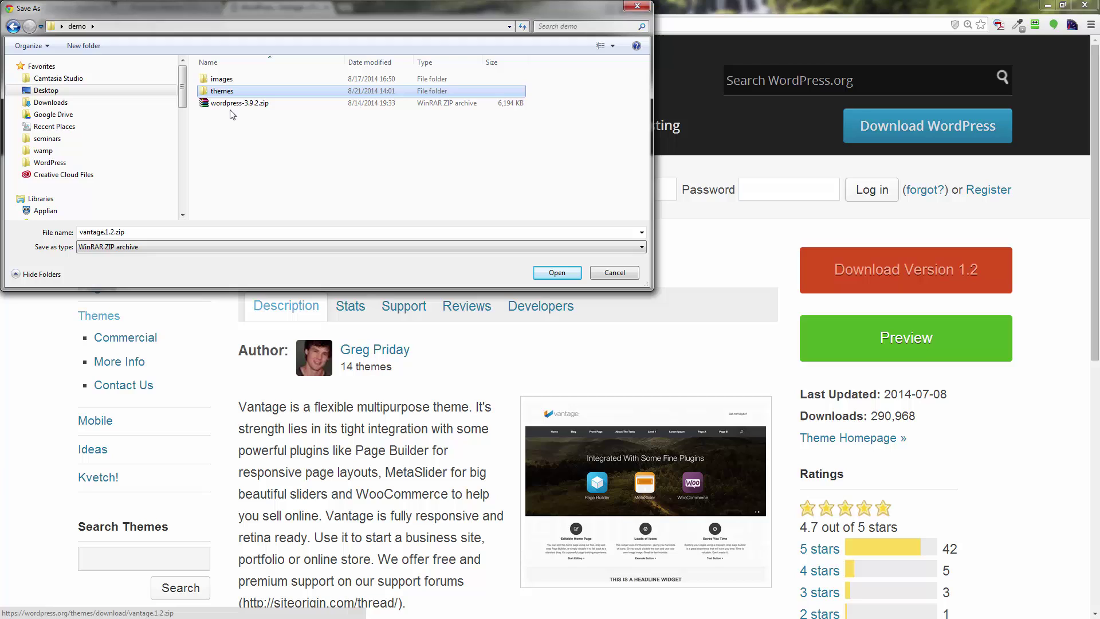
{"action": "left_click", "coordinate": [549, 271]}
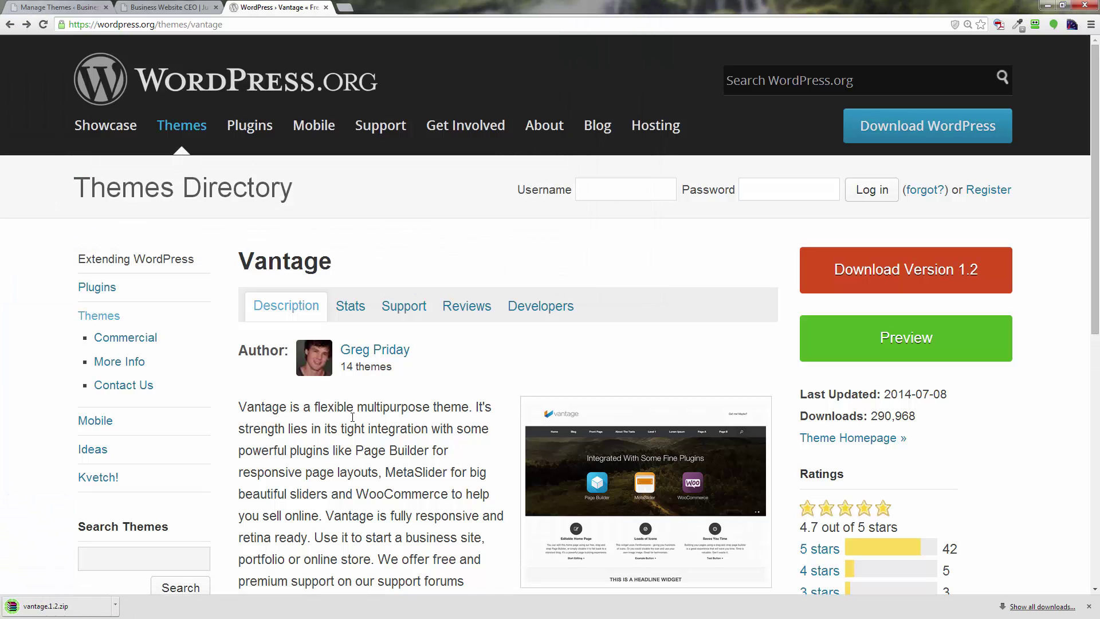
Step: Go to the WordPress Appearance > Themes list and open Add New
{"action": "left_click", "coordinate": [1088, 606]}
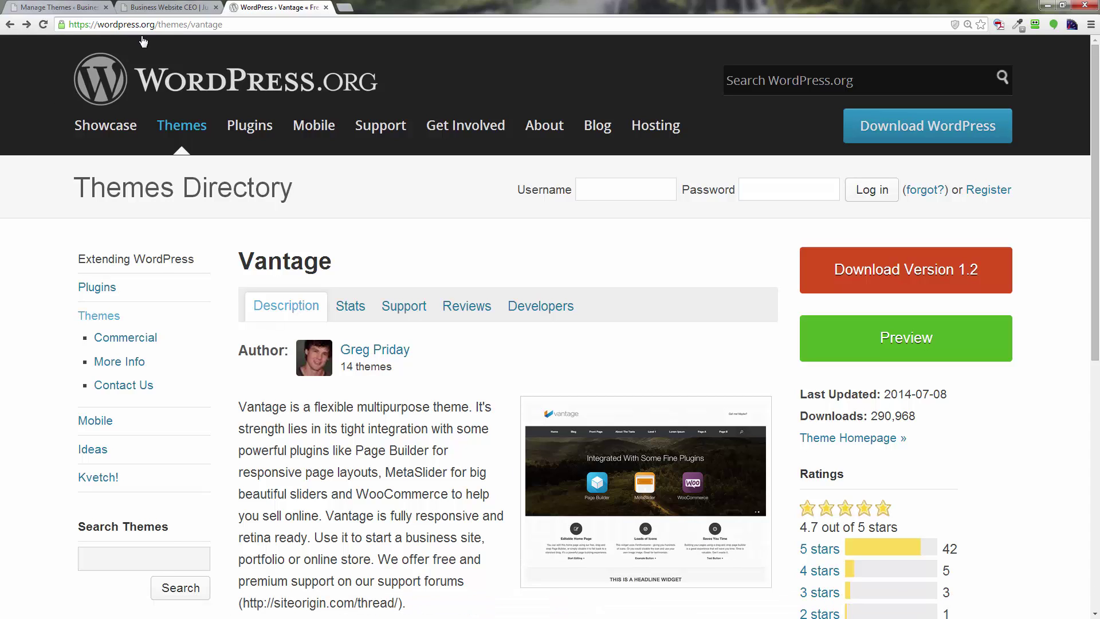
{"action": "left_click", "coordinate": [51, 9]}
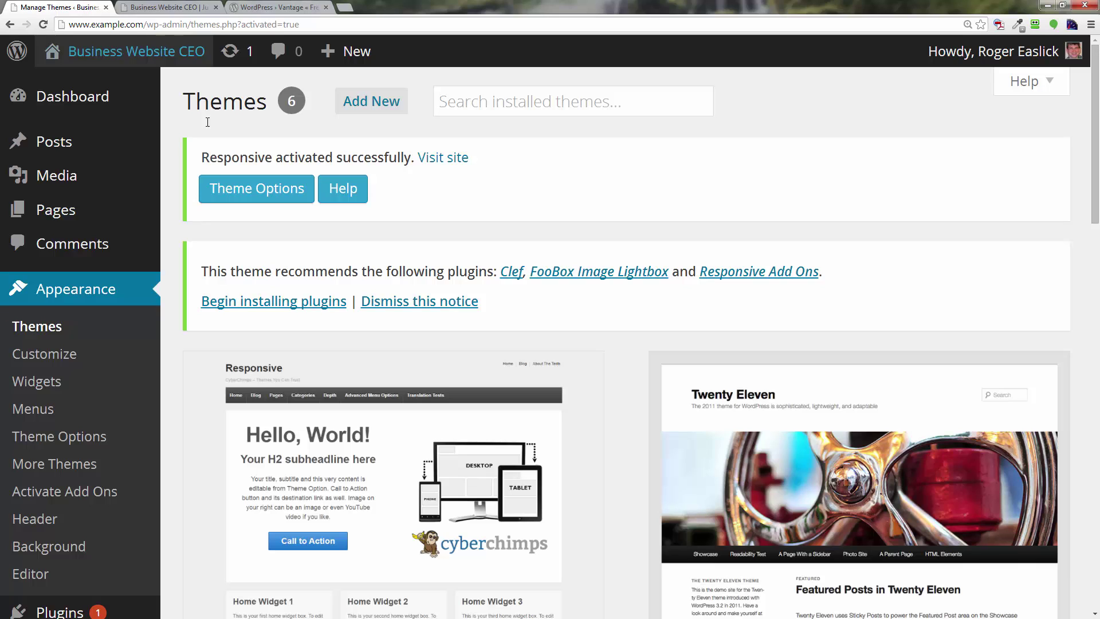
{"action": "mouse_move", "coordinate": [302, 458]}
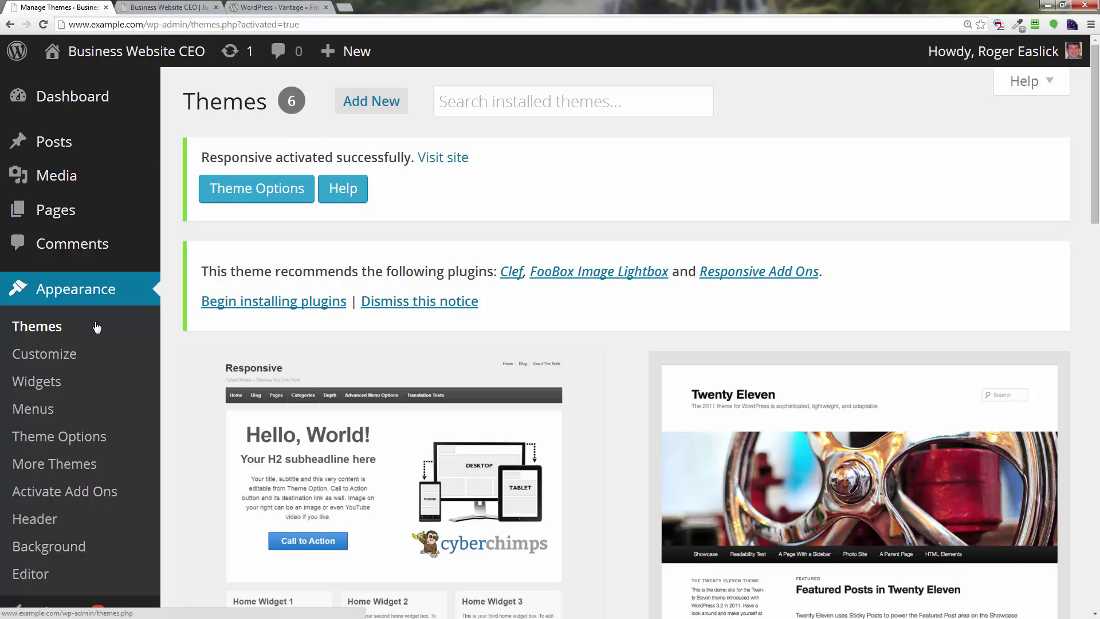
{"action": "left_click", "coordinate": [52, 331]}
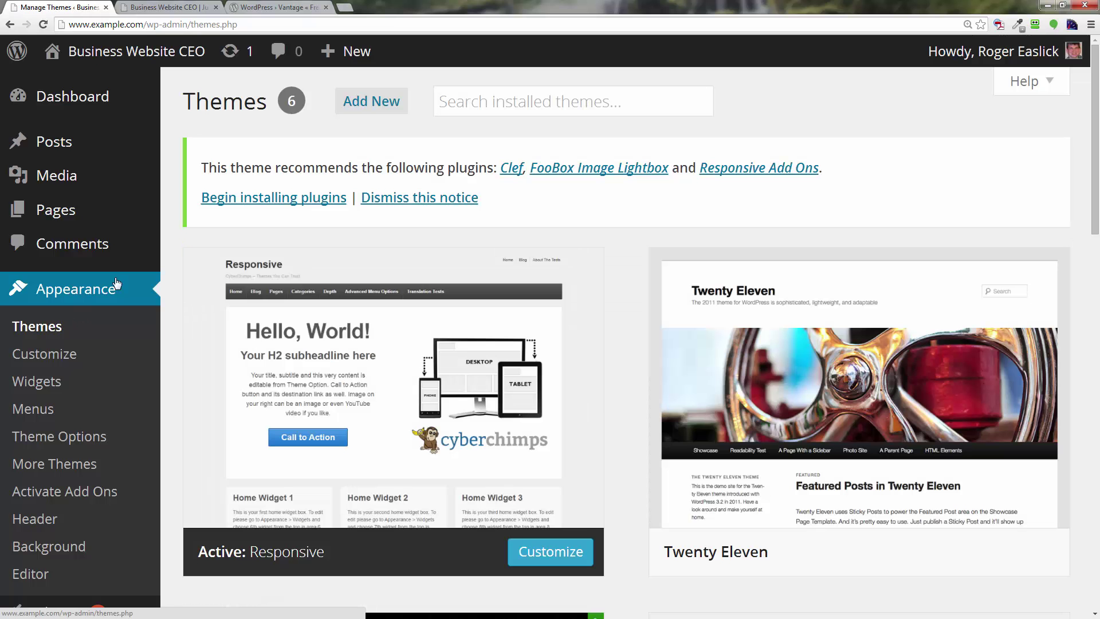
{"action": "left_click", "coordinate": [375, 107]}
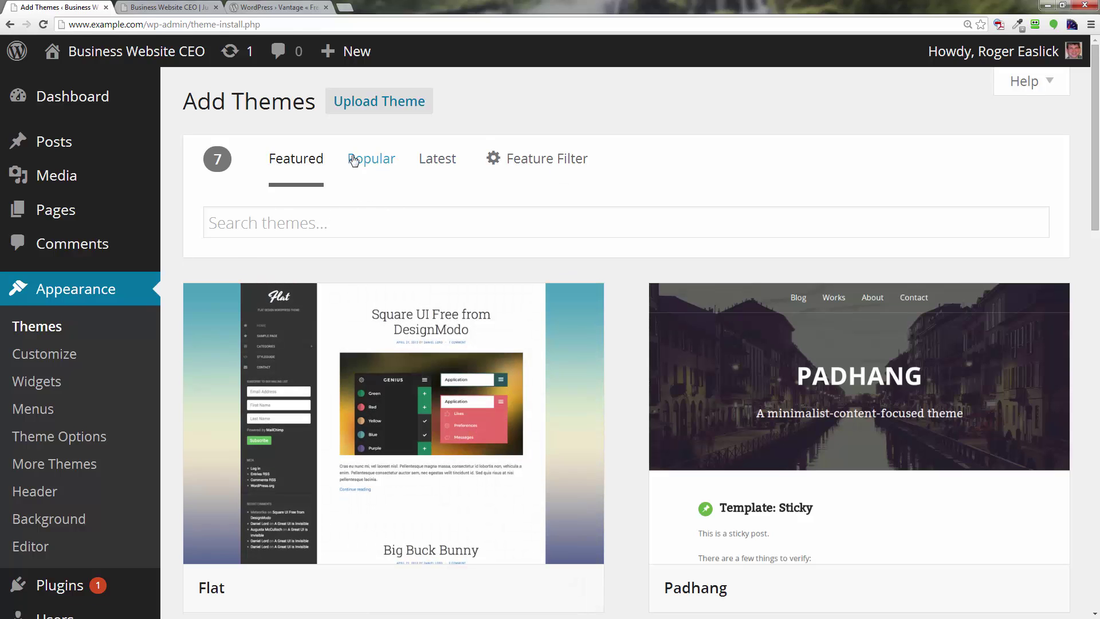
Step: Choose vantage.1.2.zip from Desktop/demo/themes as the theme upload file
{"action": "left_click", "coordinate": [379, 115]}
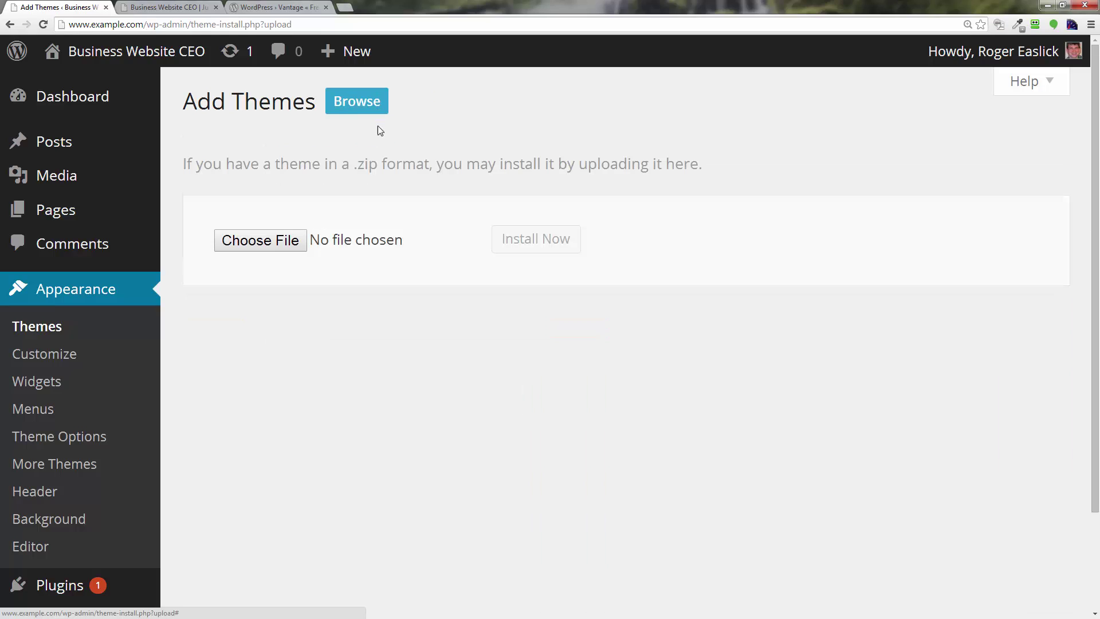
{"action": "left_click", "coordinate": [250, 245]}
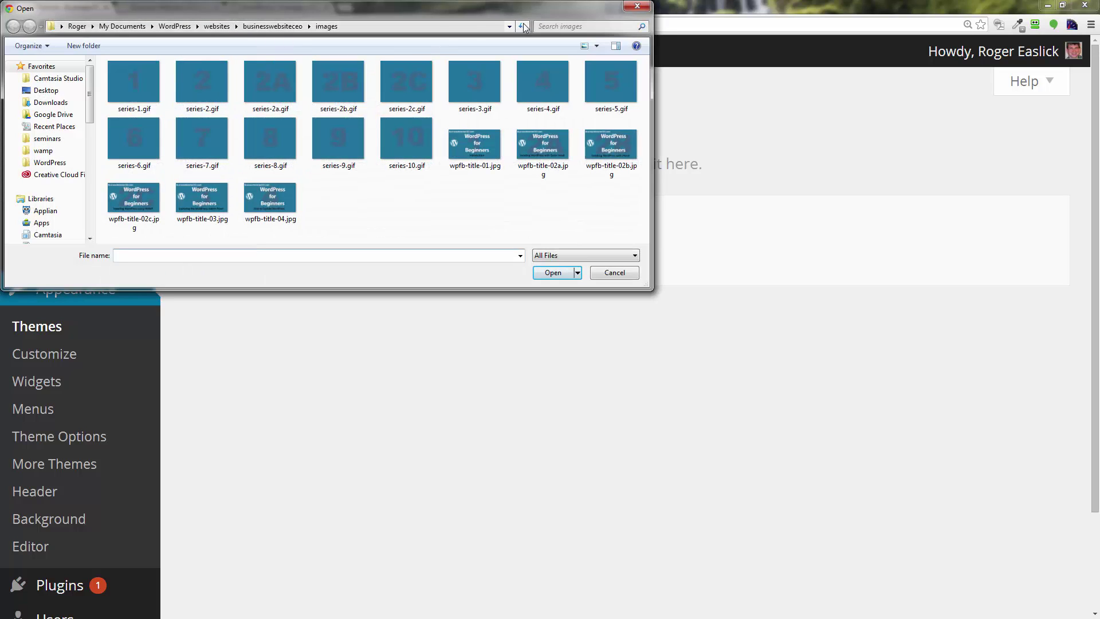
{"action": "left_click", "coordinate": [55, 91]}
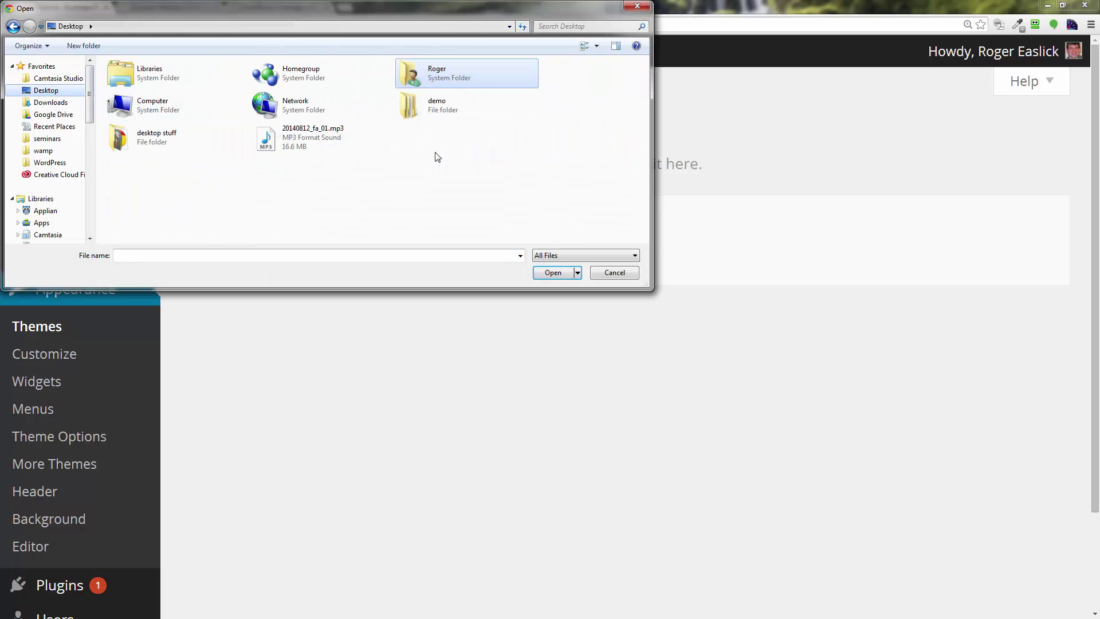
{"action": "double_click", "coordinate": [435, 113]}
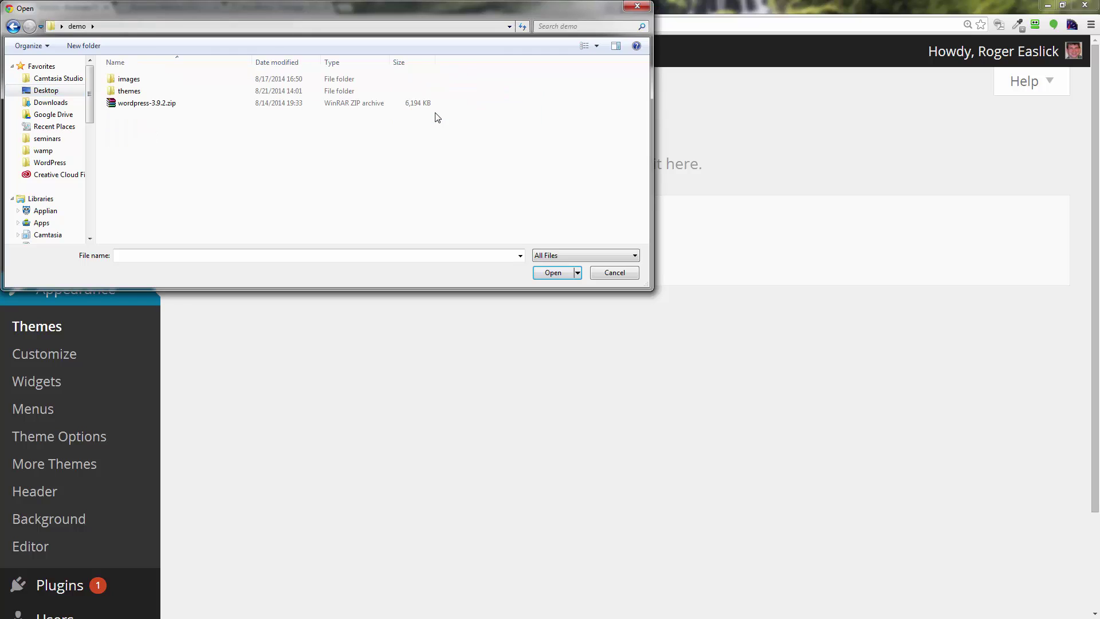
{"action": "double_click", "coordinate": [130, 91]}
{"action": "left_click", "coordinate": [137, 84]}
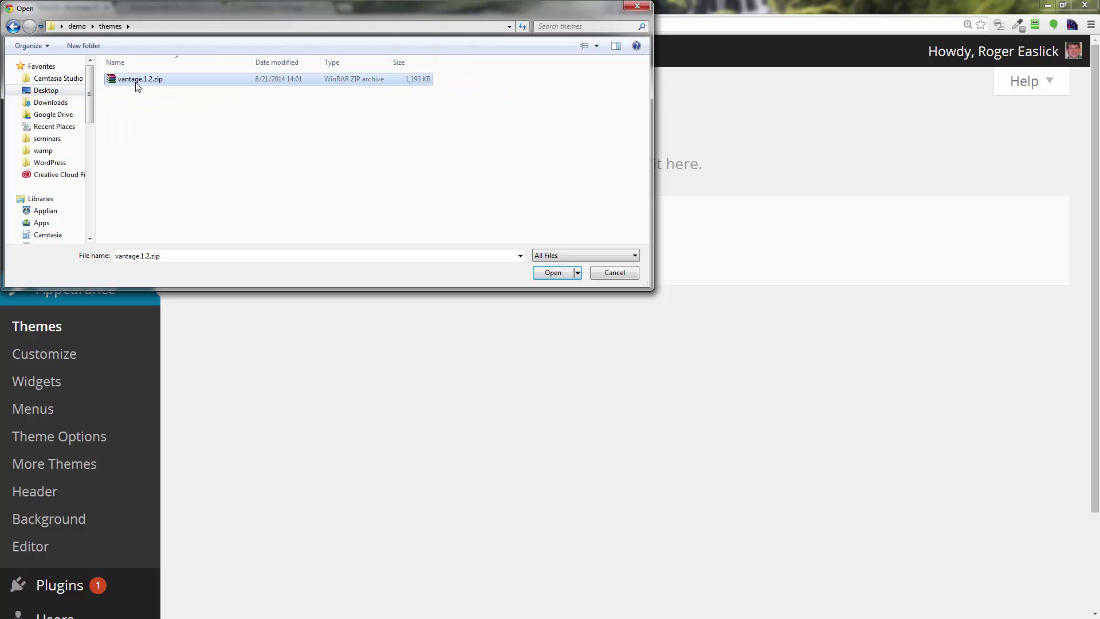
{"action": "left_click", "coordinate": [552, 274]}
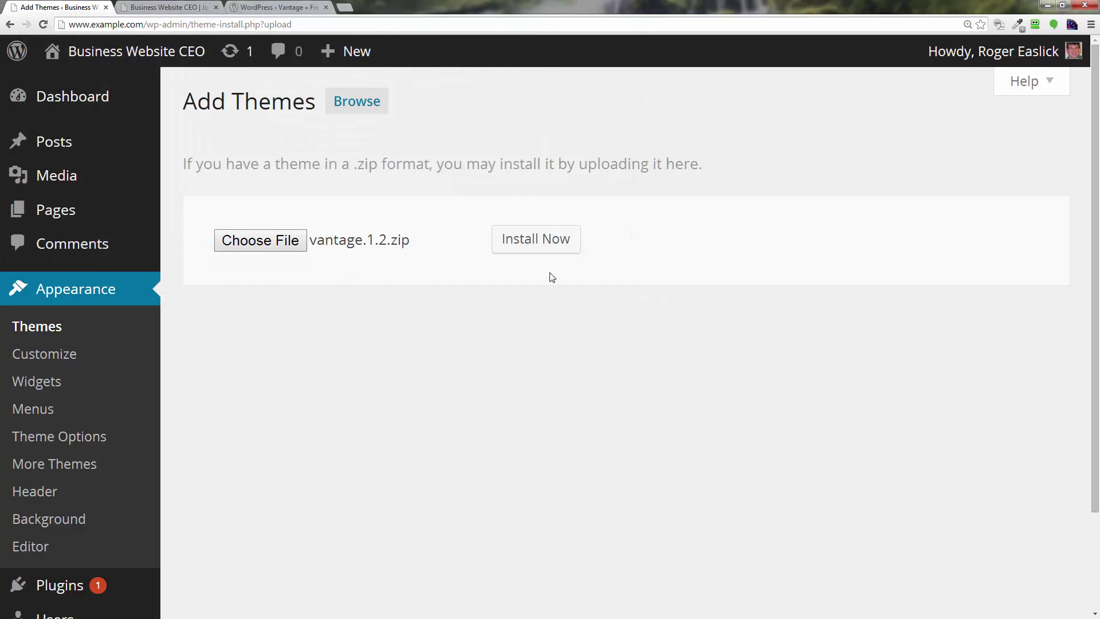
Step: Install the Vantage theme from vantage.1.2.zip and activate it
{"action": "left_click", "coordinate": [544, 244]}
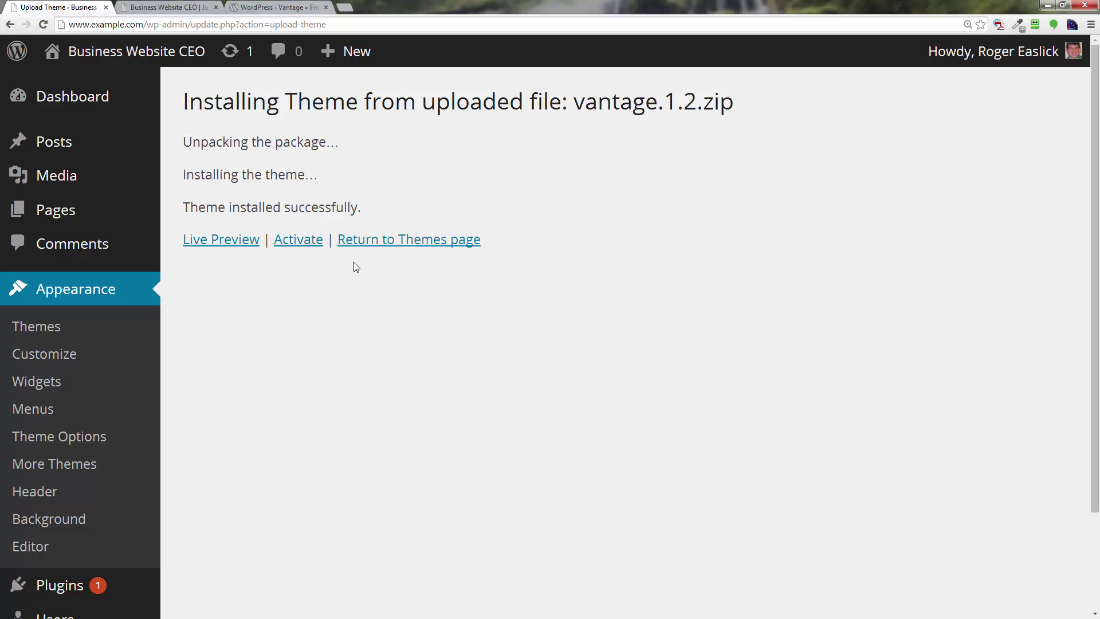
{"action": "left_click", "coordinate": [298, 243]}
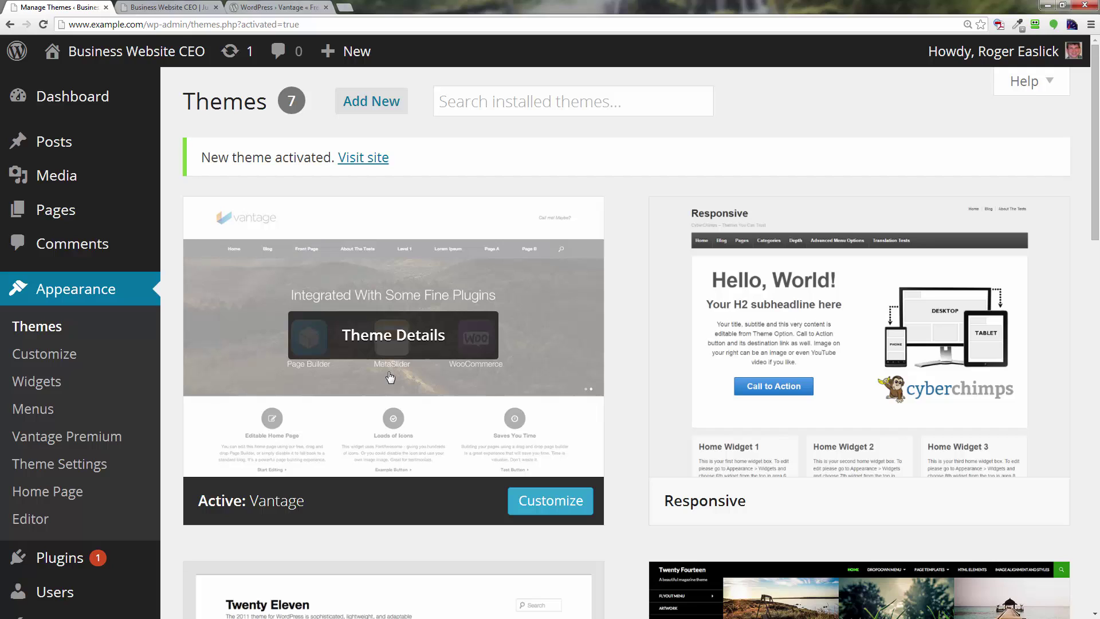
Step: Reload the live site to view the Vantage front page, zoomed to 150%
{"action": "left_click", "coordinate": [166, 7]}
{"action": "left_click", "coordinate": [43, 25]}
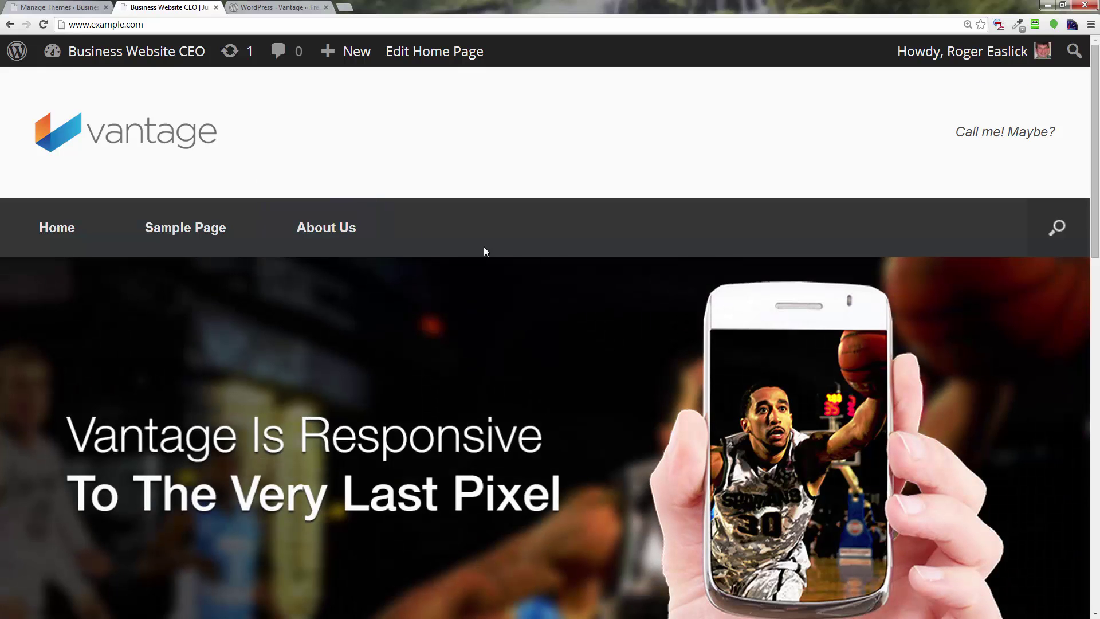
{"action": "scroll", "coordinate": [483, 251], "scroll_direction": "down", "scroll_amount": 1}
{"action": "scroll", "coordinate": [483, 251], "scroll_direction": "up", "scroll_amount": 1}
{"action": "key", "text": "ctrl+0"}
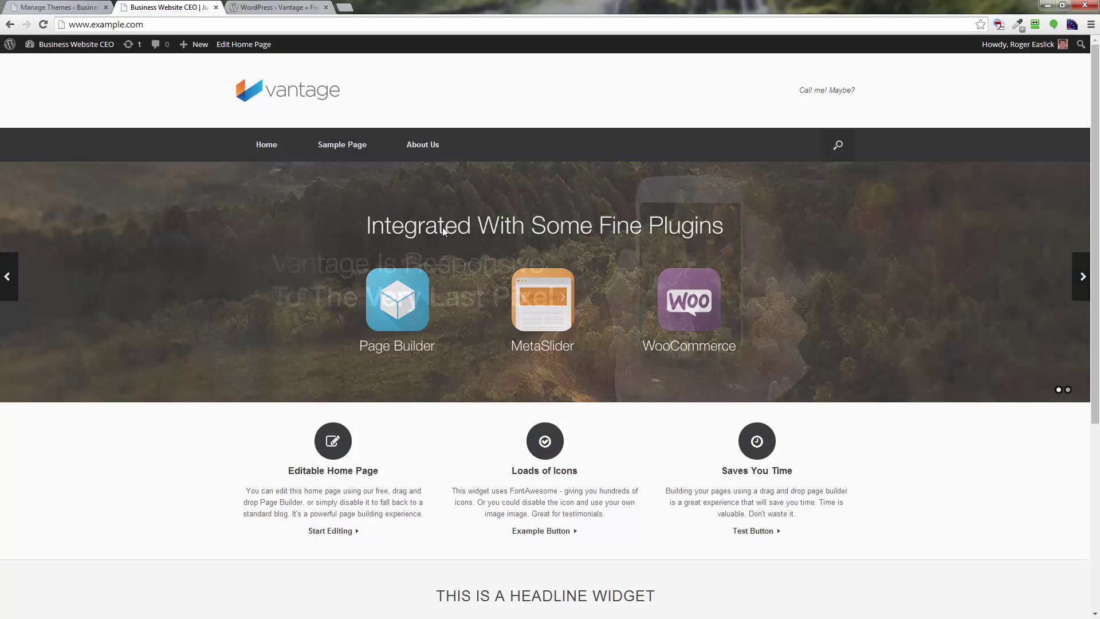
{"action": "key", "text": "ctrl+plus"}
{"action": "key", "text": "ctrl+plus"}
{"action": "key", "text": "ctrl+plus"}
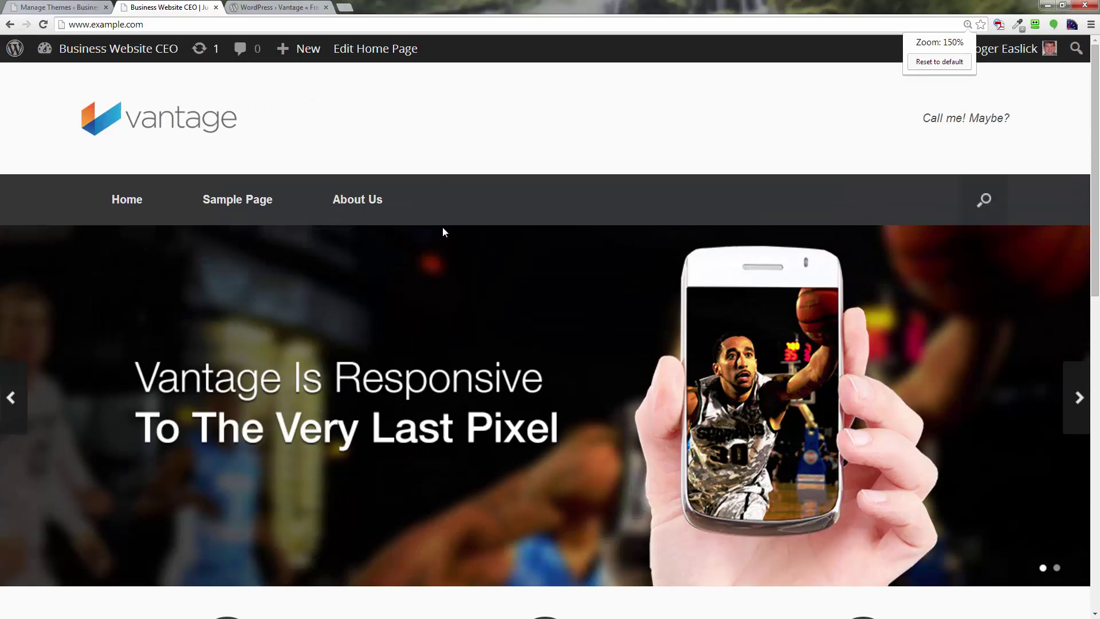
{"action": "key", "text": "ctrl+plus"}
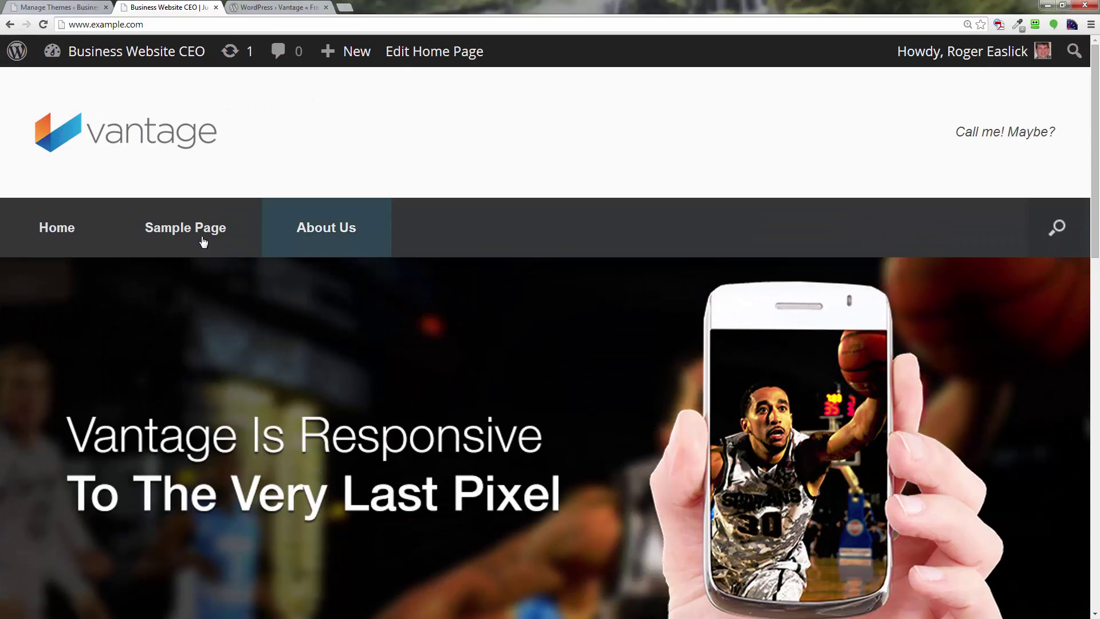
Step: Go to the admin Dashboard and launch Appearance > Customize
{"action": "mouse_move", "coordinate": [106, 54]}
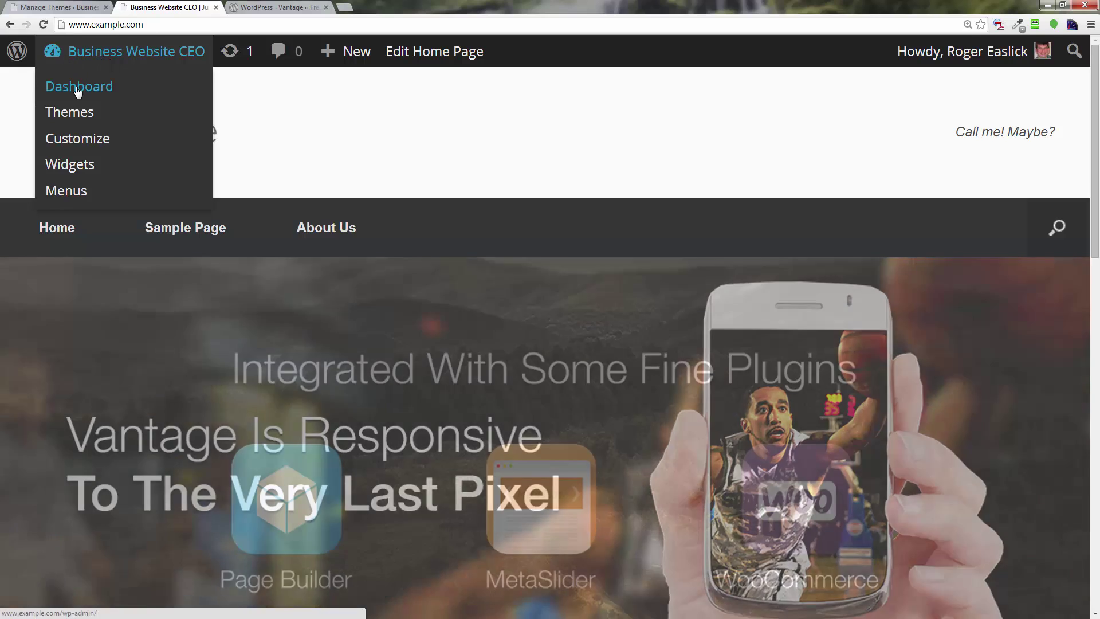
{"action": "left_click", "coordinate": [78, 90]}
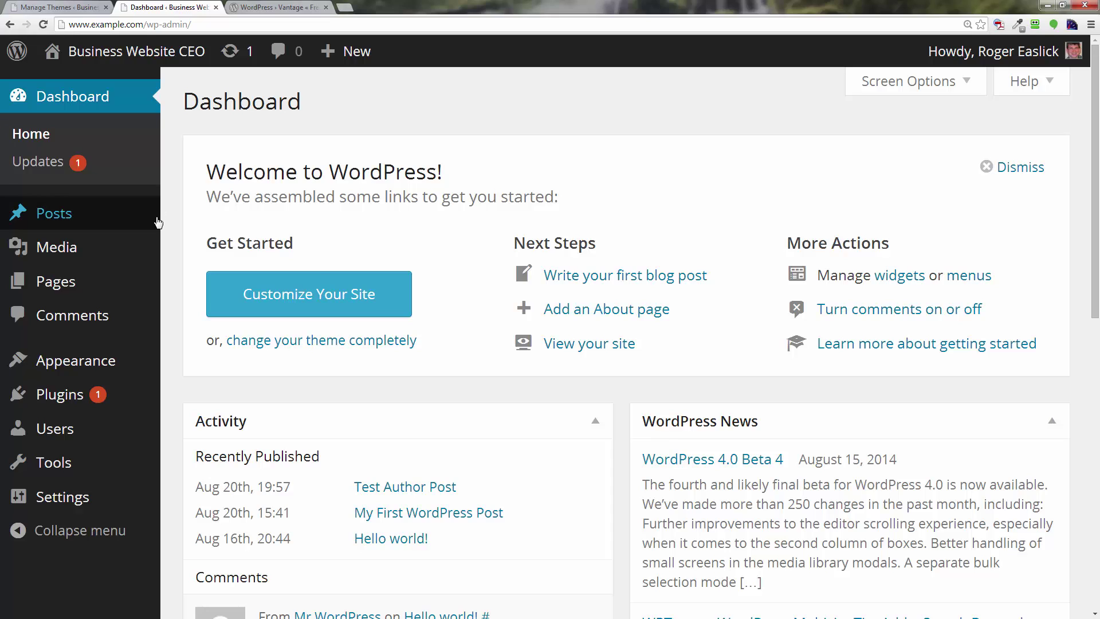
{"action": "mouse_move", "coordinate": [105, 373]}
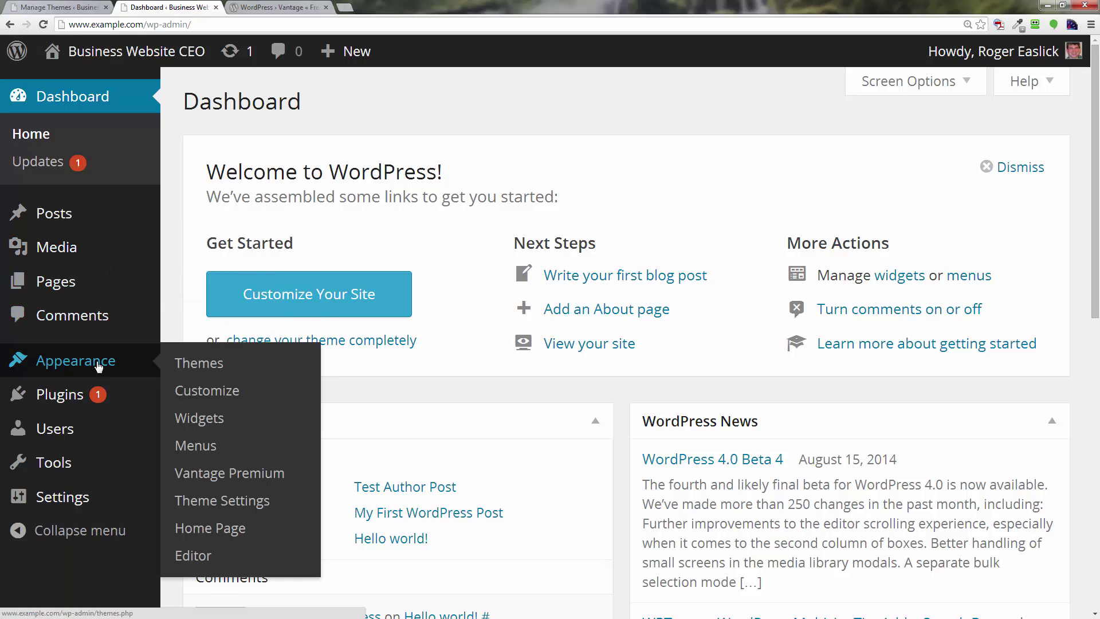
{"action": "left_click", "coordinate": [211, 396]}
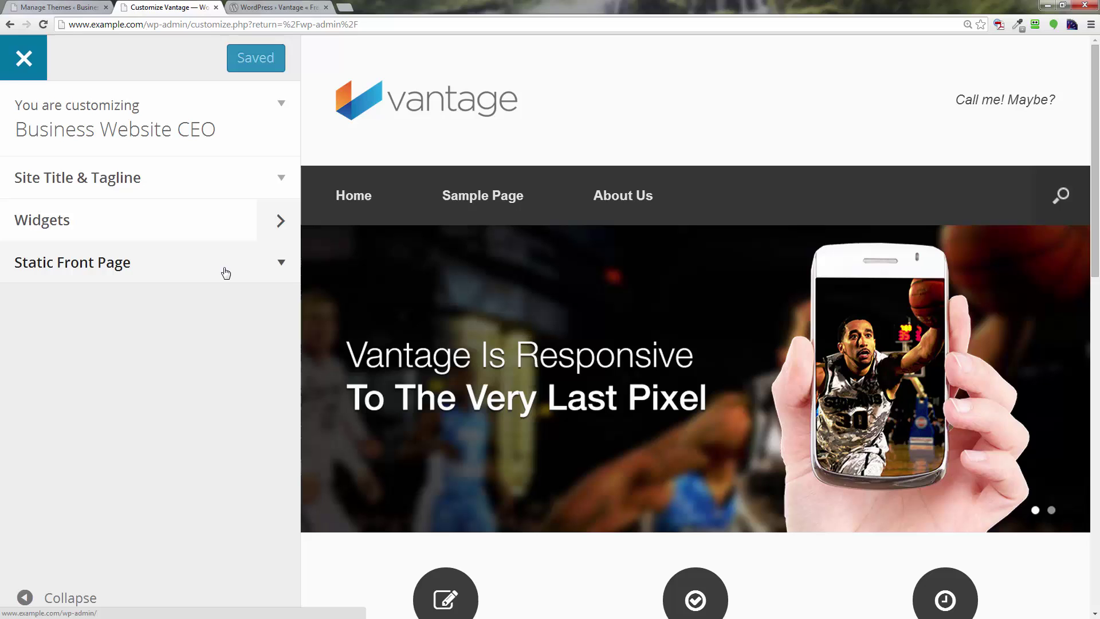
Step: Close the Customizer and browse the Appearance > Vantage Premium upgrade page
{"action": "left_click", "coordinate": [27, 59]}
{"action": "mouse_move", "coordinate": [151, 241]}
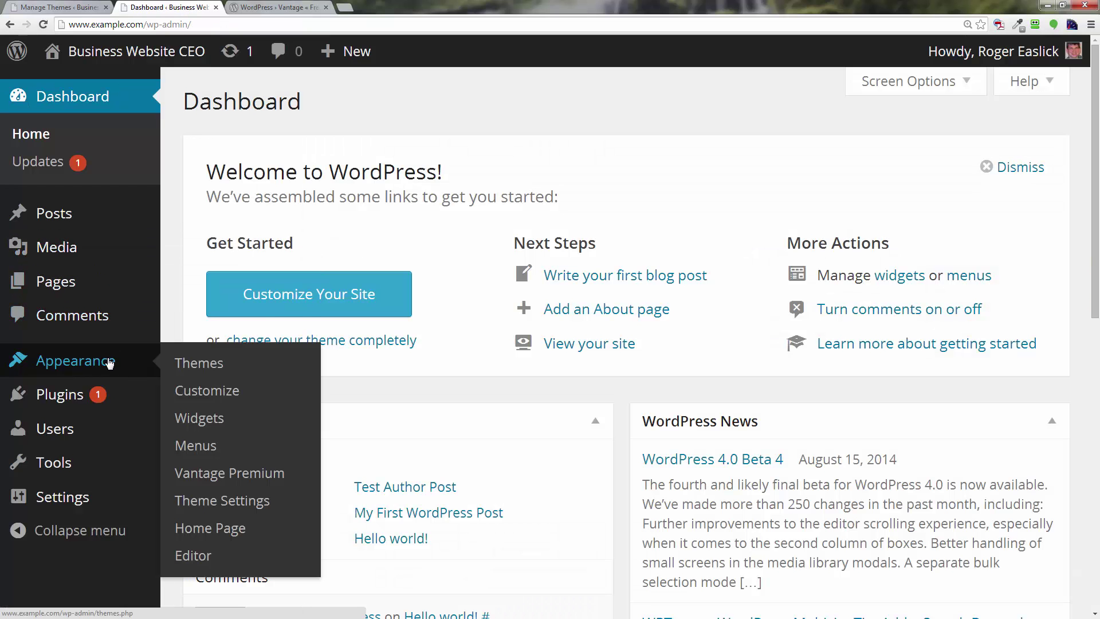
{"action": "left_click", "coordinate": [243, 481]}
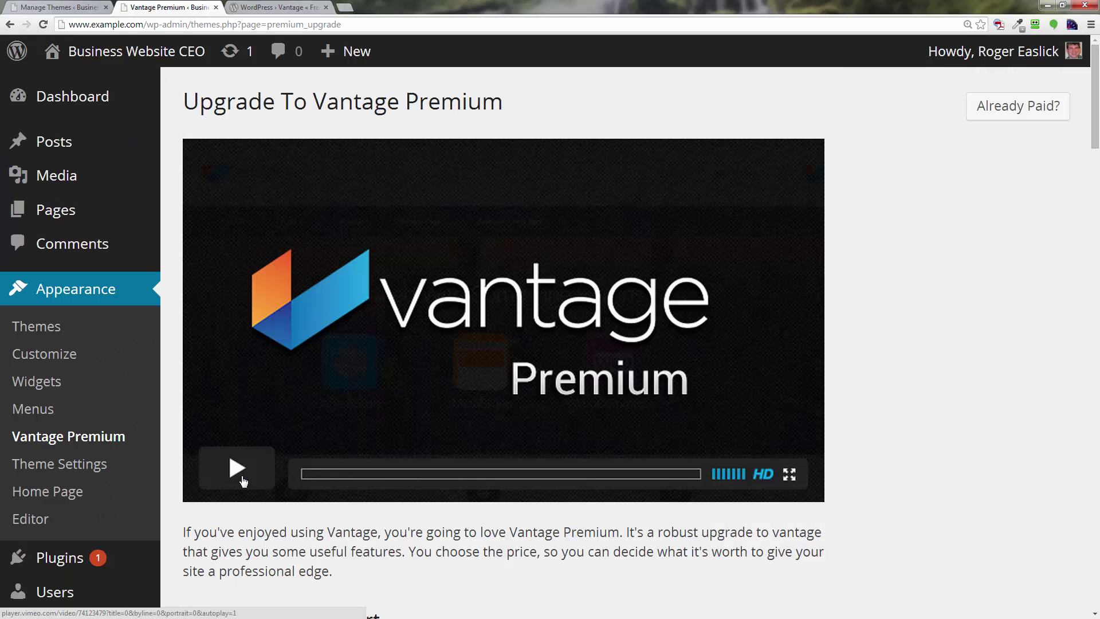
{"action": "scroll", "coordinate": [326, 503], "scroll_direction": "down", "scroll_amount": 7}
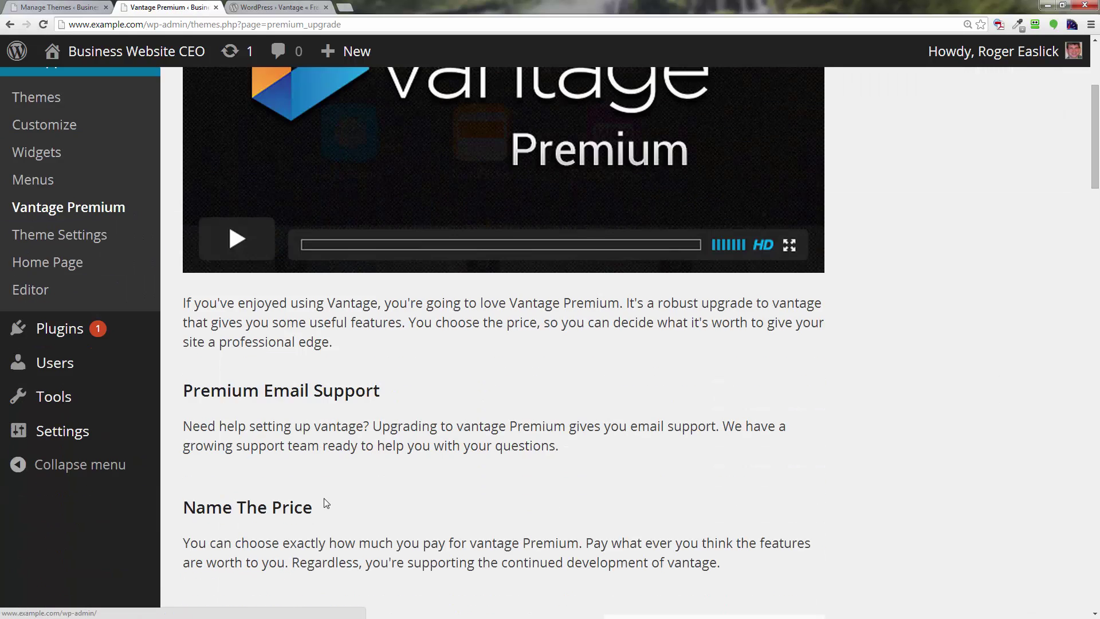
{"action": "scroll", "coordinate": [325, 499], "scroll_direction": "up", "scroll_amount": 2}
{"action": "scroll", "coordinate": [324, 498], "scroll_direction": "up", "scroll_amount": 5}
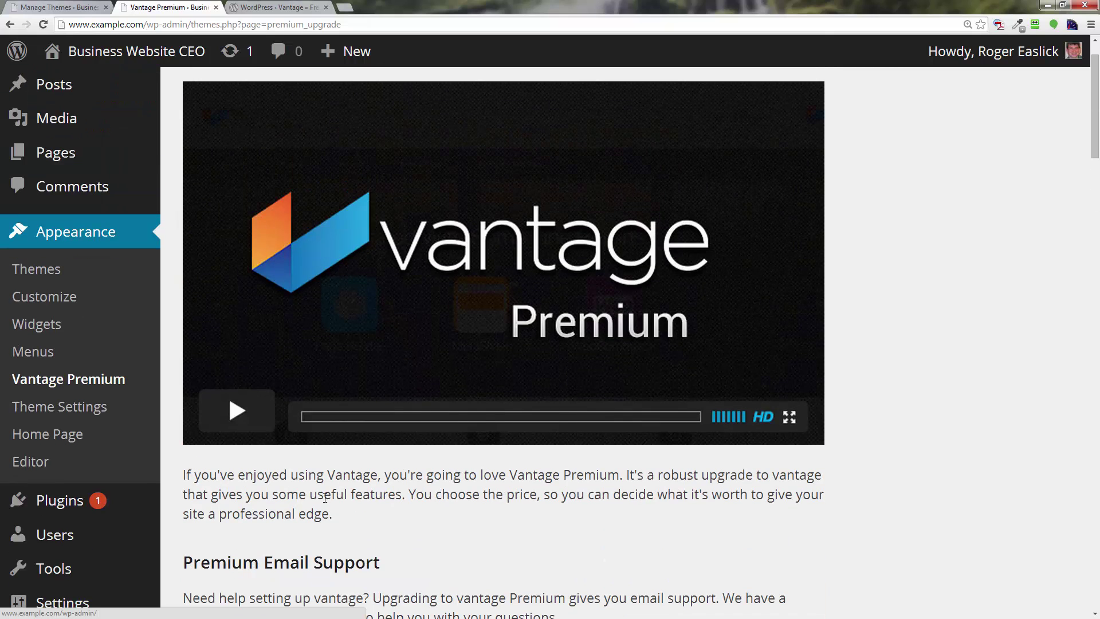
Step: Review the Vantage Theme Settings Layout, Home, Navigation, Social and General tabs
{"action": "left_click", "coordinate": [95, 413]}
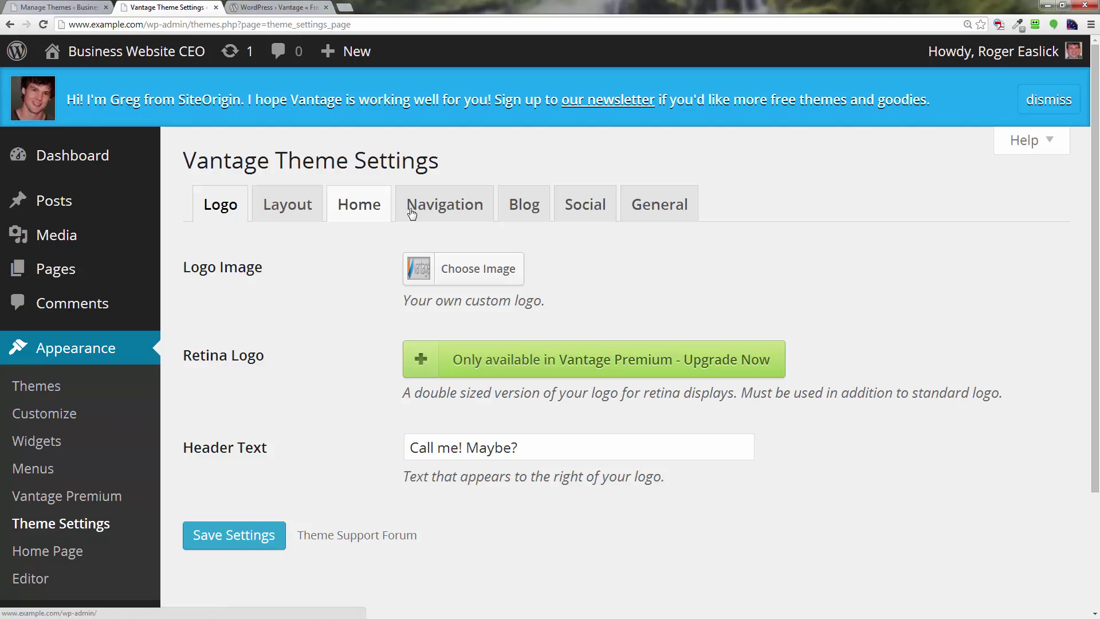
{"action": "left_click", "coordinate": [289, 208]}
{"action": "left_click", "coordinate": [359, 207]}
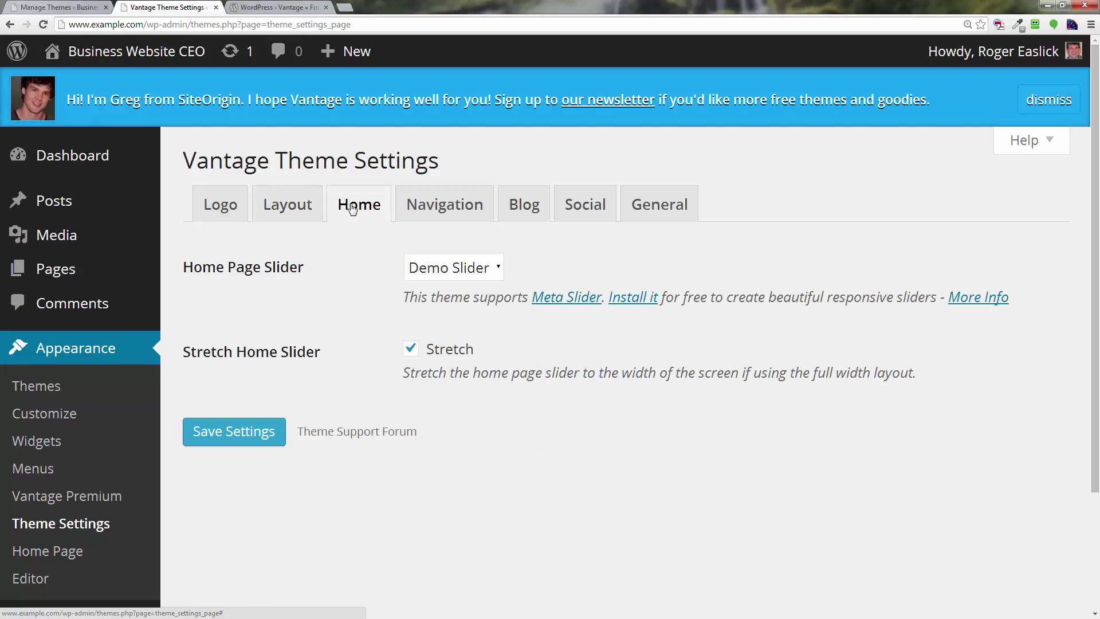
{"action": "left_click", "coordinate": [467, 213]}
{"action": "left_click", "coordinate": [569, 215]}
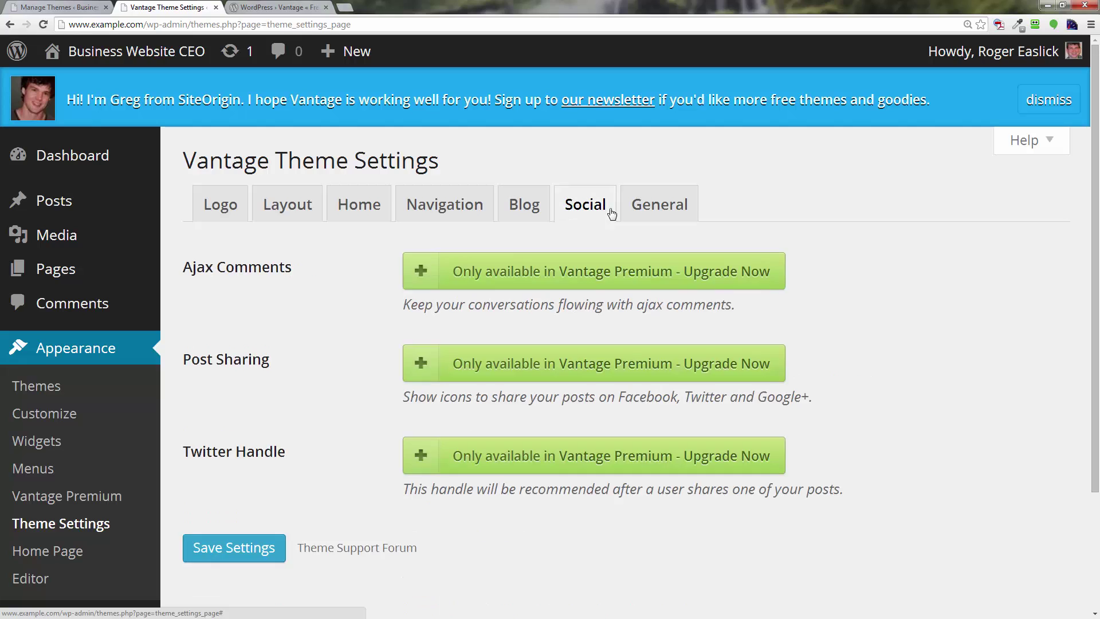
{"action": "left_click", "coordinate": [650, 214]}
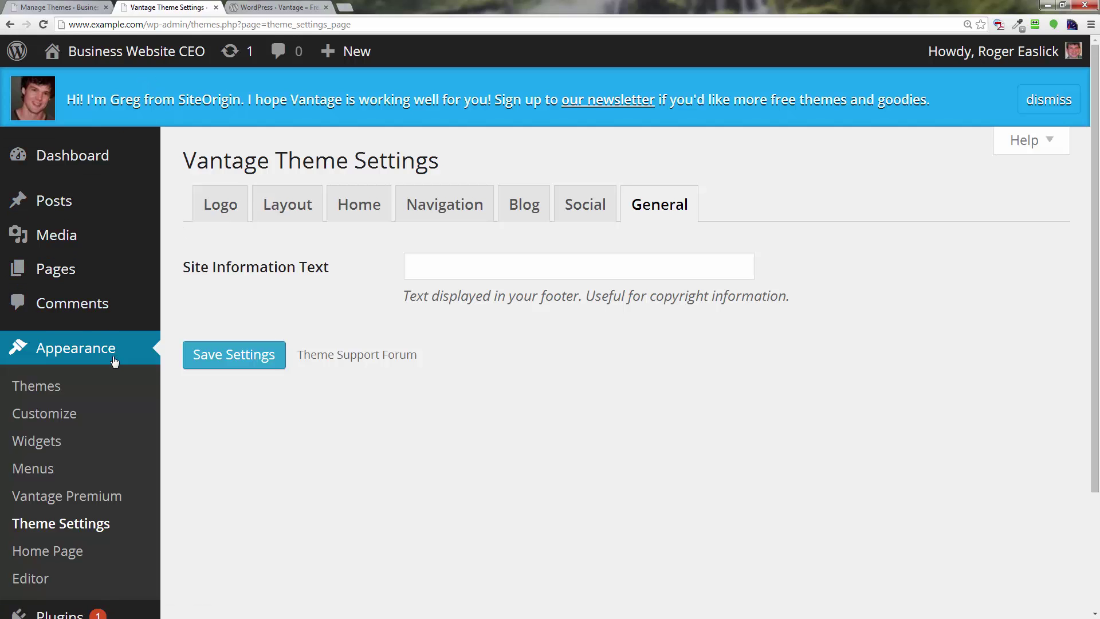
Step: Activate Twenty Fourteen from the installed themes list
{"action": "left_click", "coordinate": [53, 395]}
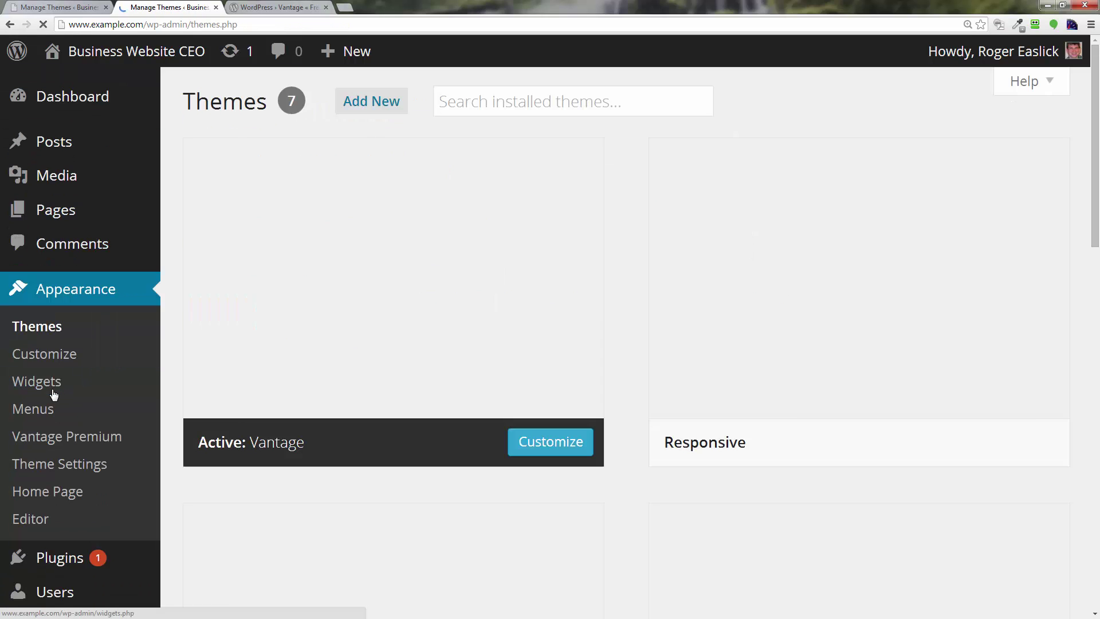
{"action": "scroll", "coordinate": [632, 228], "scroll_direction": "down", "scroll_amount": 10}
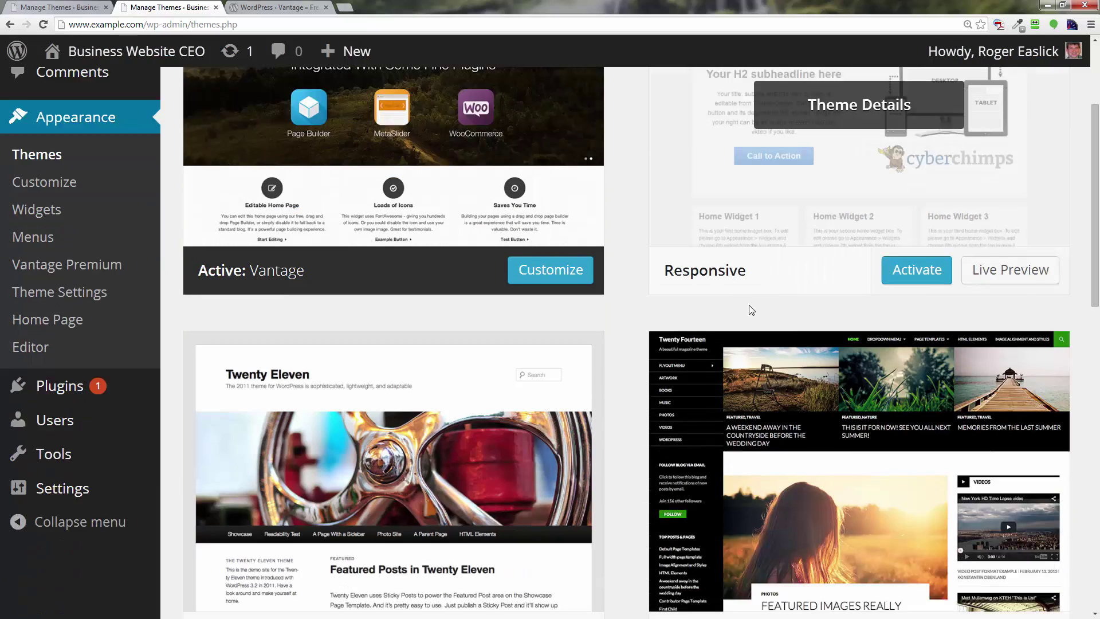
{"action": "scroll", "coordinate": [751, 310], "scroll_direction": "down", "scroll_amount": 7}
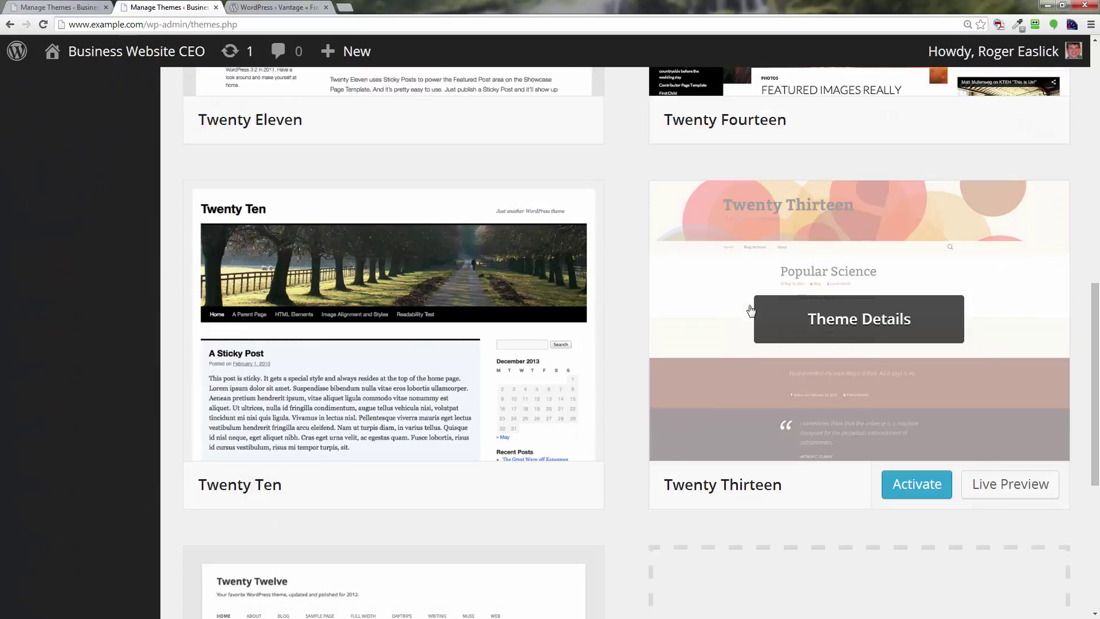
{"action": "scroll", "coordinate": [751, 311], "scroll_direction": "up", "scroll_amount": 4}
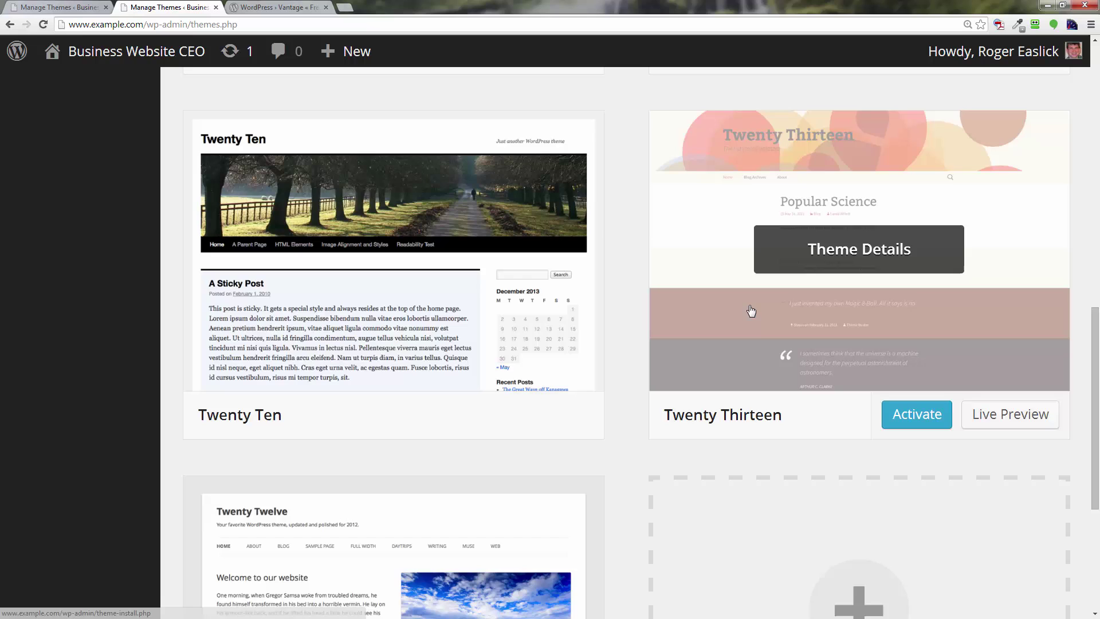
{"action": "scroll", "coordinate": [750, 310], "scroll_direction": "up", "scroll_amount": 4}
{"action": "scroll", "coordinate": [750, 310], "scroll_direction": "up", "scroll_amount": 4}
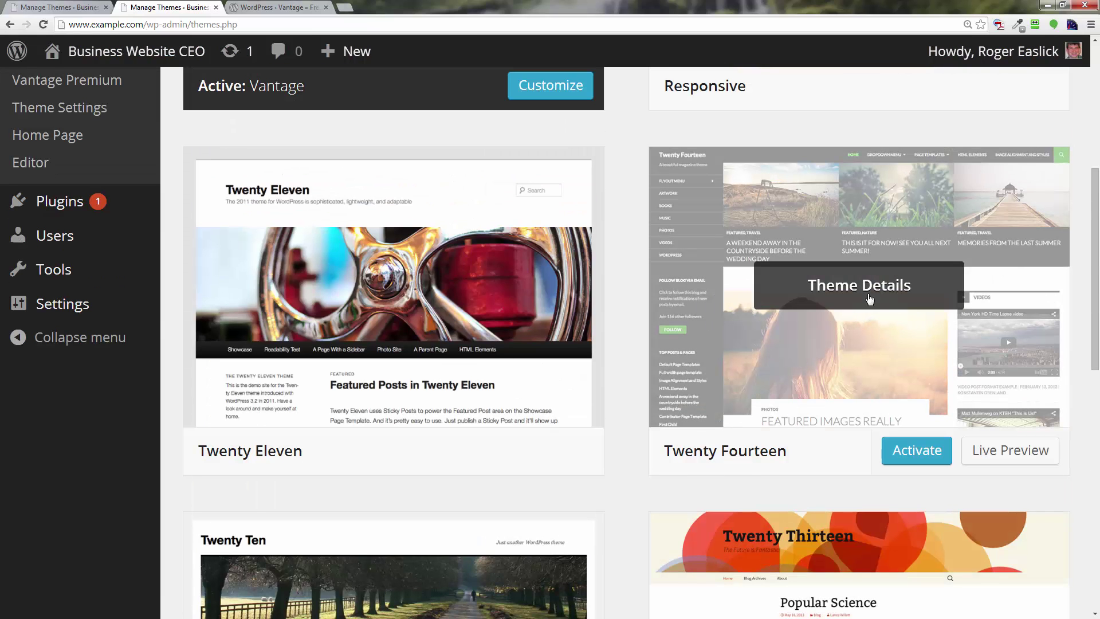
{"action": "left_click", "coordinate": [918, 452]}
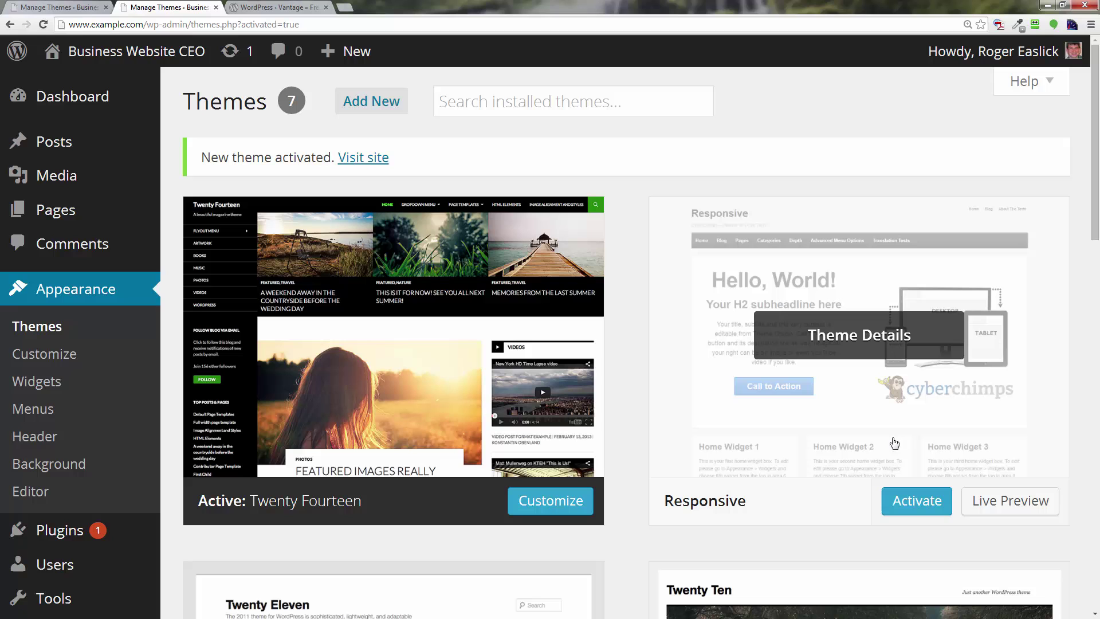
Step: Delete the Responsive theme from its Theme Details and confirm the deletion
{"action": "scroll", "coordinate": [898, 455], "scroll_direction": "down", "scroll_amount": 2}
{"action": "scroll", "coordinate": [899, 444], "scroll_direction": "up", "scroll_amount": 2}
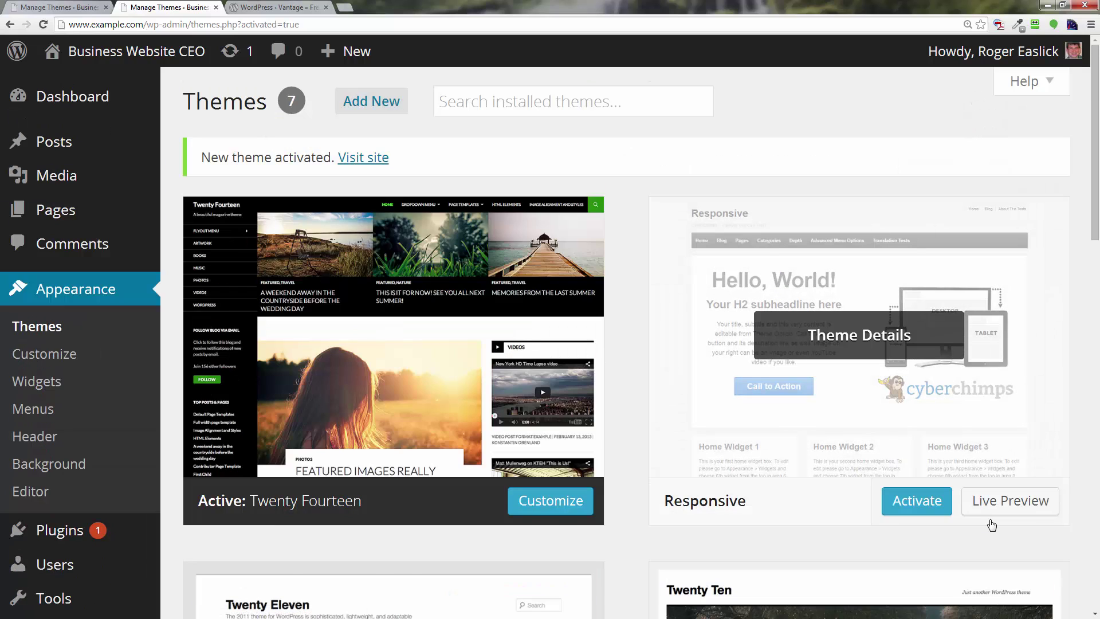
{"action": "scroll", "coordinate": [904, 524], "scroll_direction": "down", "scroll_amount": 4}
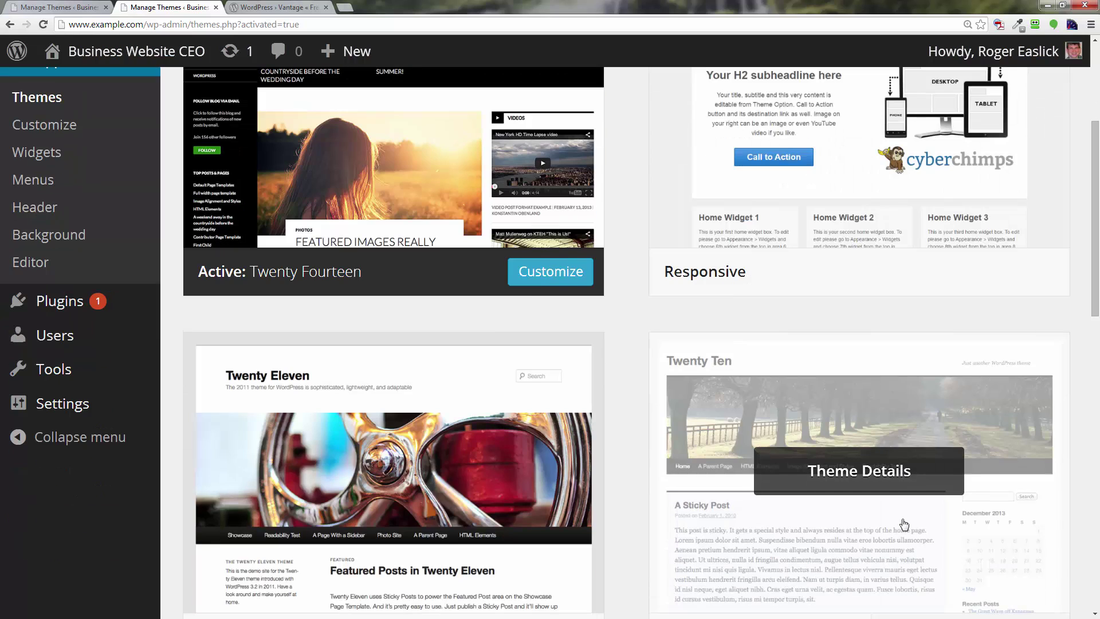
{"action": "scroll", "coordinate": [969, 246], "scroll_direction": "up", "scroll_amount": 4}
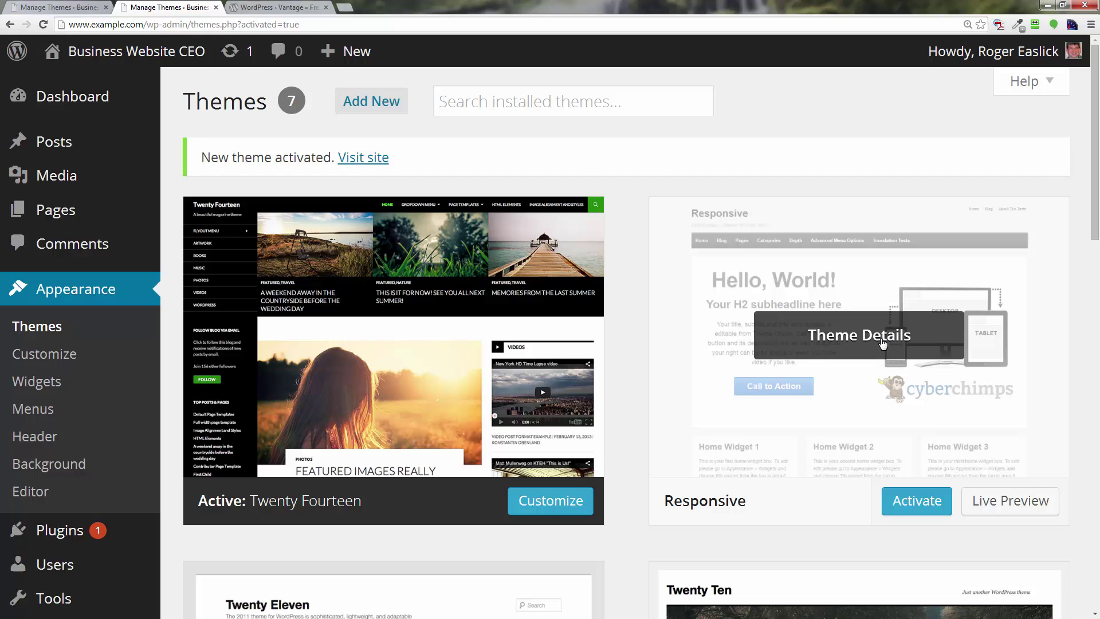
{"action": "left_click", "coordinate": [883, 343]}
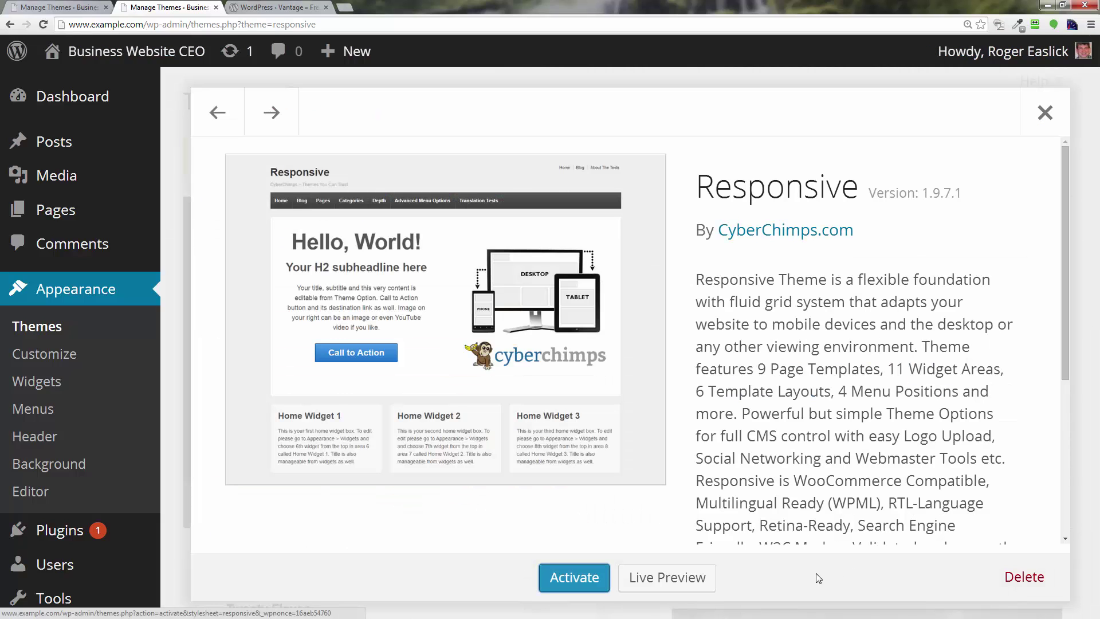
{"action": "left_click", "coordinate": [1027, 588]}
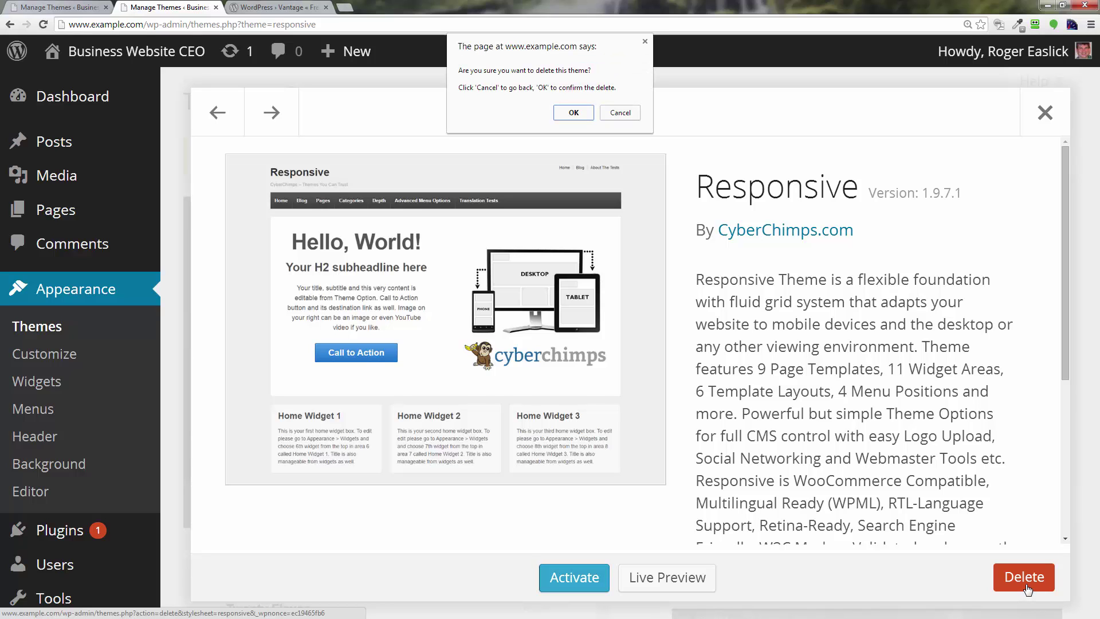
{"action": "left_click", "coordinate": [574, 112]}
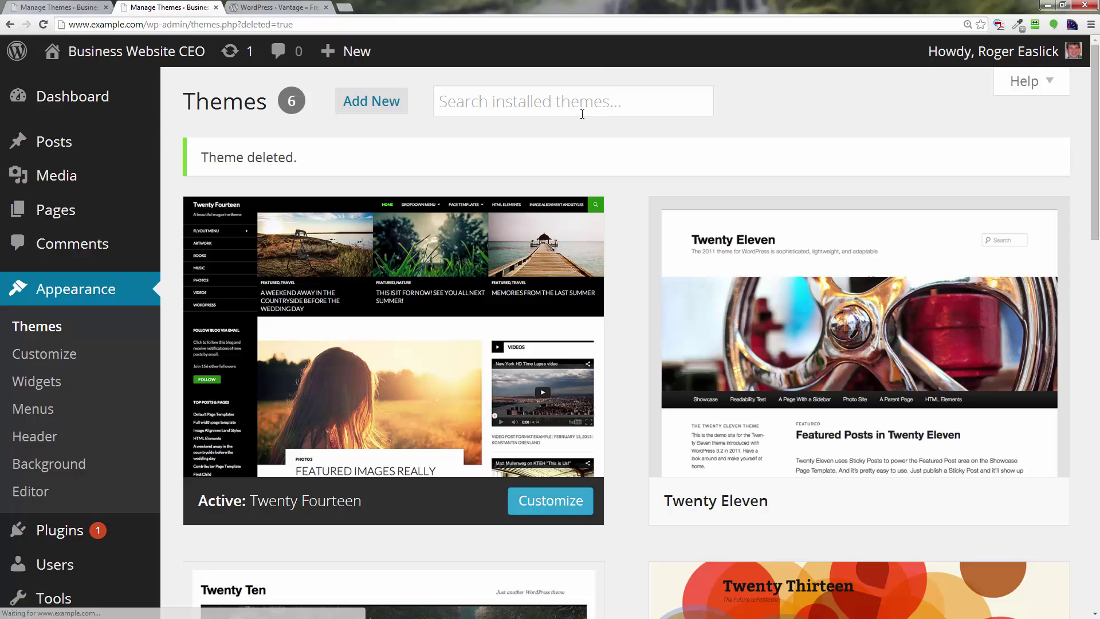
Step: Delete the Vantage theme from its Theme Details panel and confirm the deletion
{"action": "scroll", "coordinate": [793, 256], "scroll_direction": "down", "scroll_amount": 10}
{"action": "scroll", "coordinate": [798, 258], "scroll_direction": "down", "scroll_amount": 5}
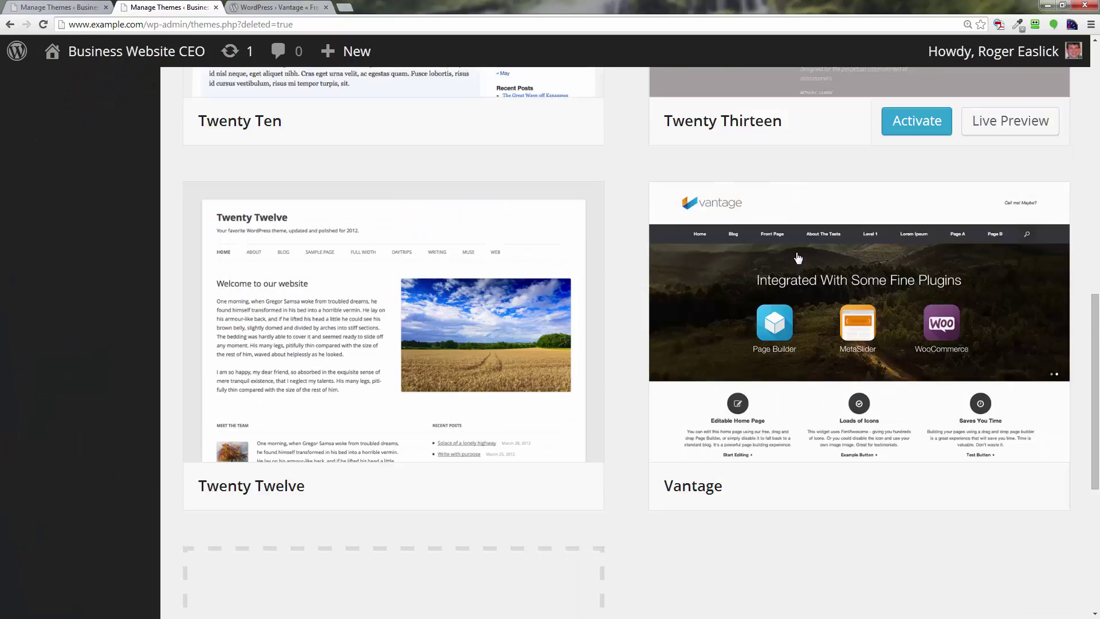
{"action": "scroll", "coordinate": [798, 258], "scroll_direction": "up", "scroll_amount": 2}
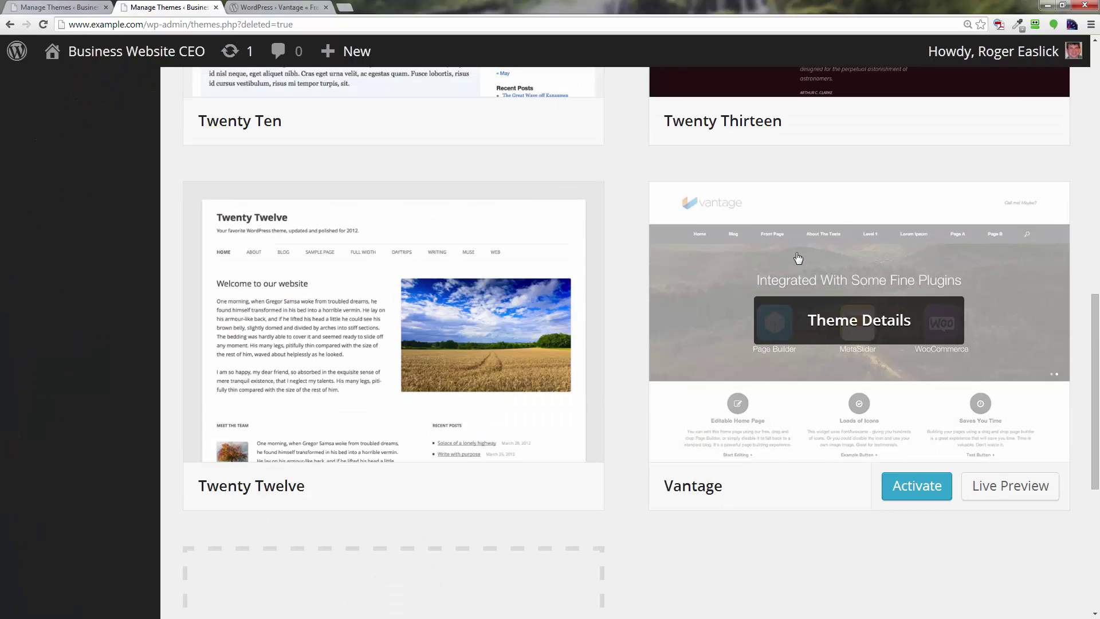
{"action": "left_click", "coordinate": [825, 212]}
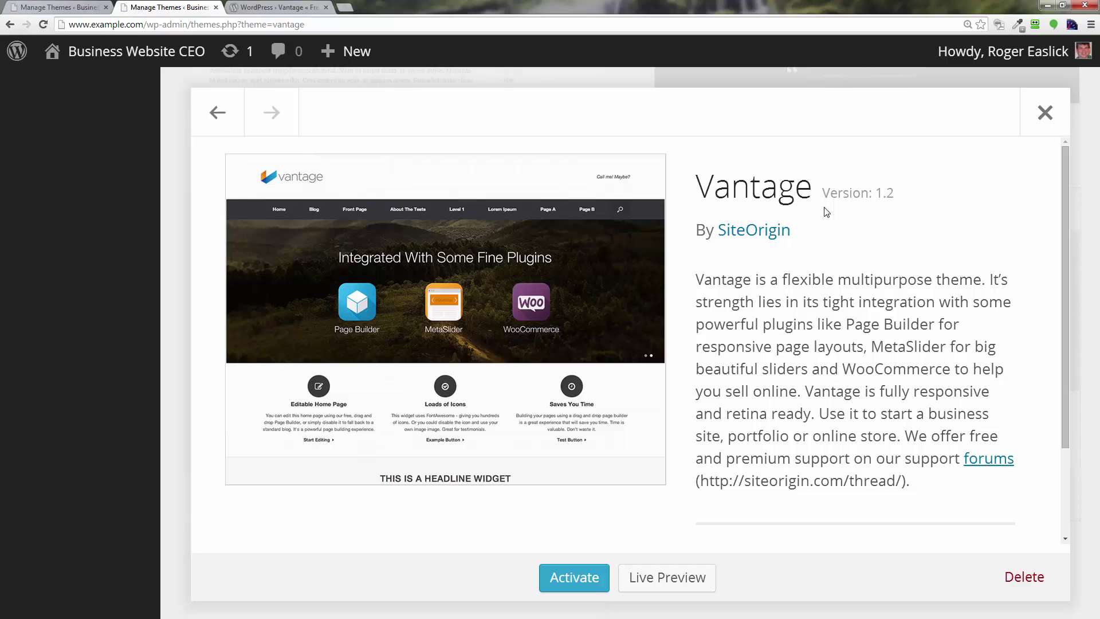
{"action": "left_click", "coordinate": [1026, 583]}
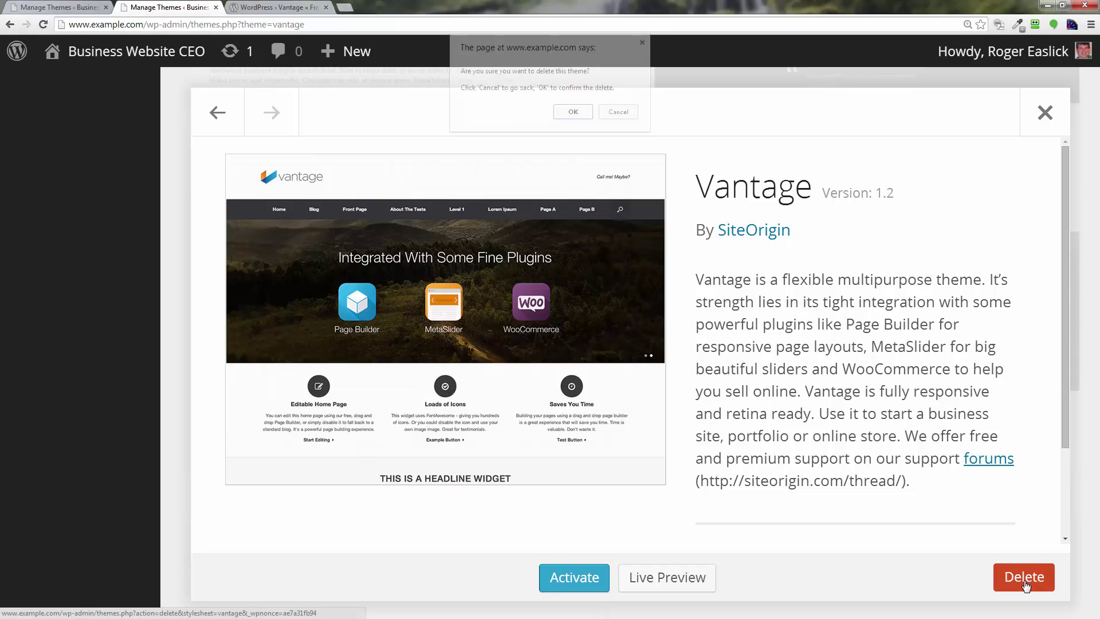
{"action": "left_click", "coordinate": [574, 111]}
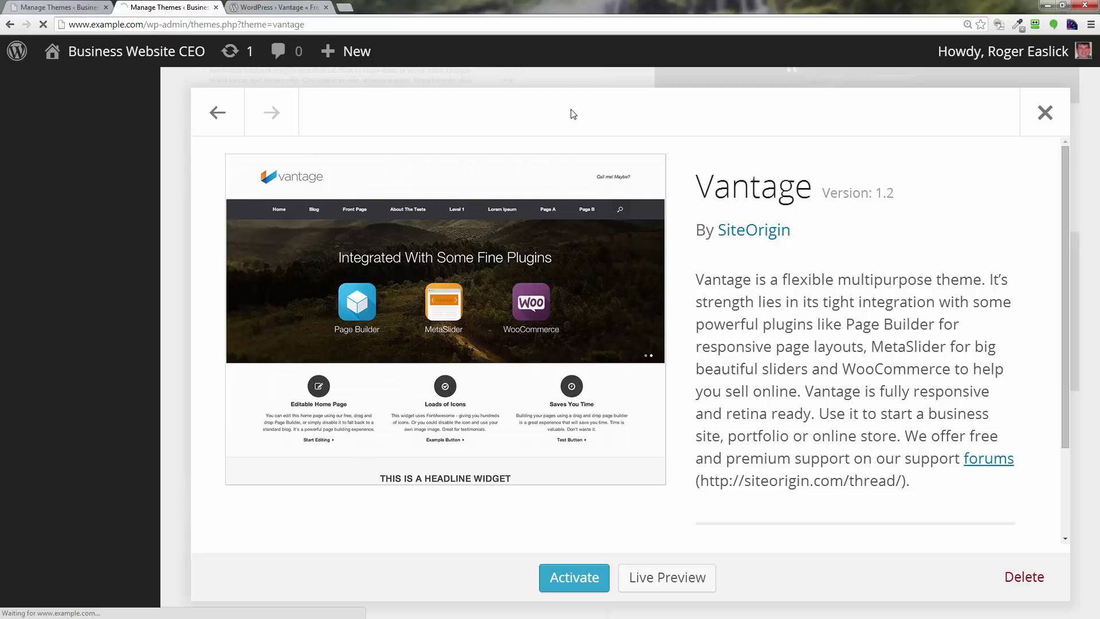